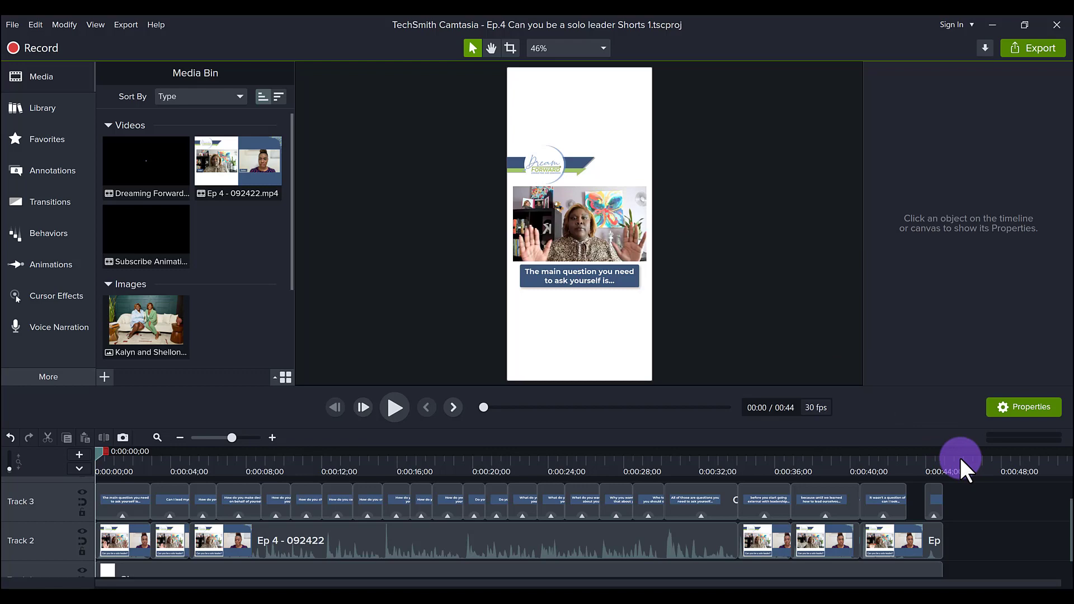
Preview the video near 0:31, then apply the iPhone XS 1125x2436 canvas preset in Project Settings
drag(132, 468, 961, 461)
click(679, 462)
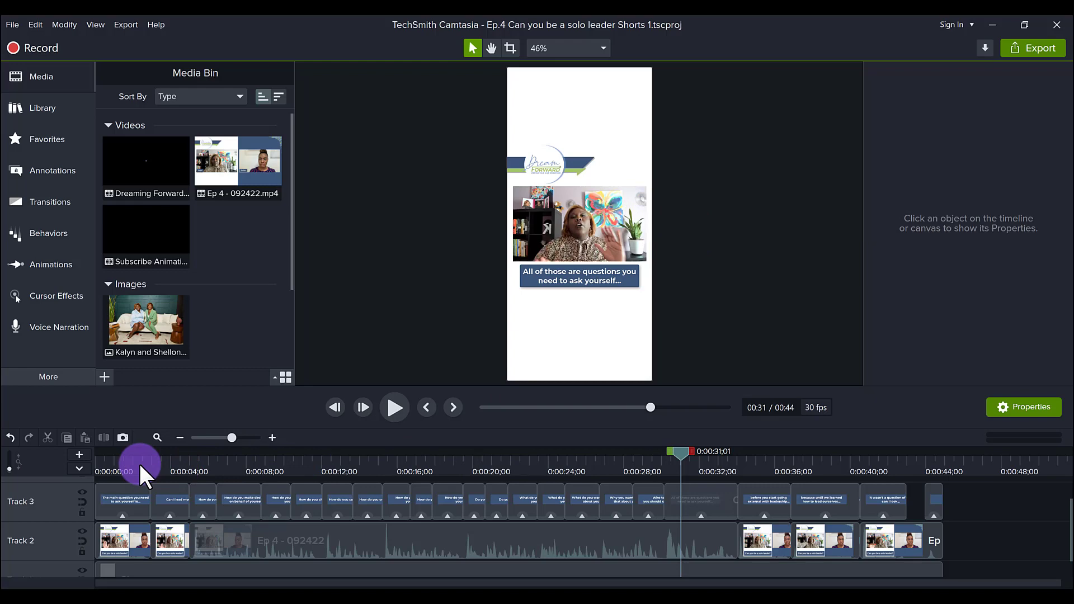
click(10, 24)
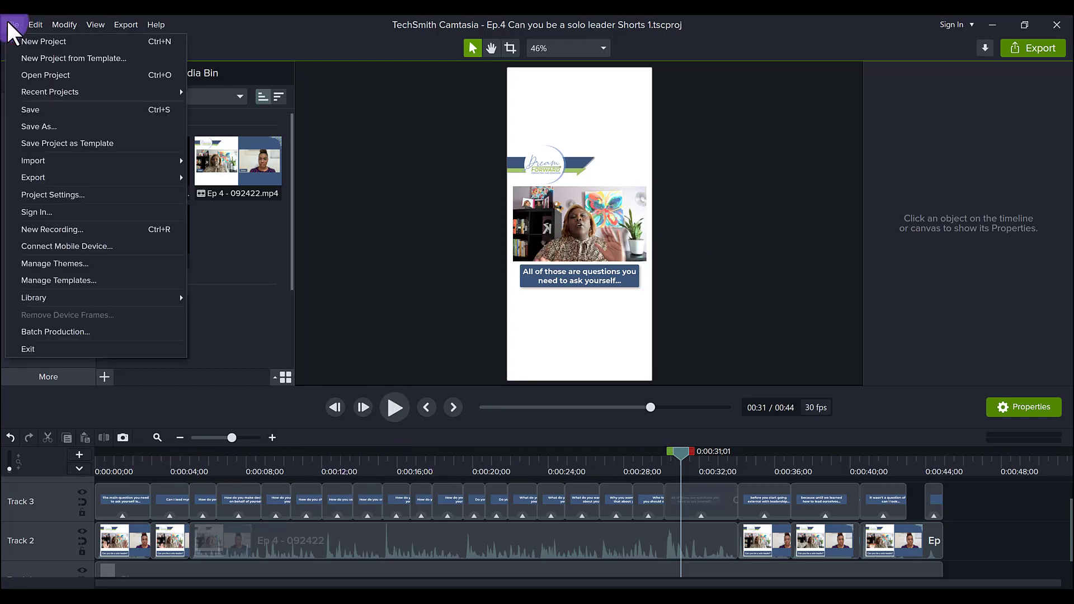
click(92, 193)
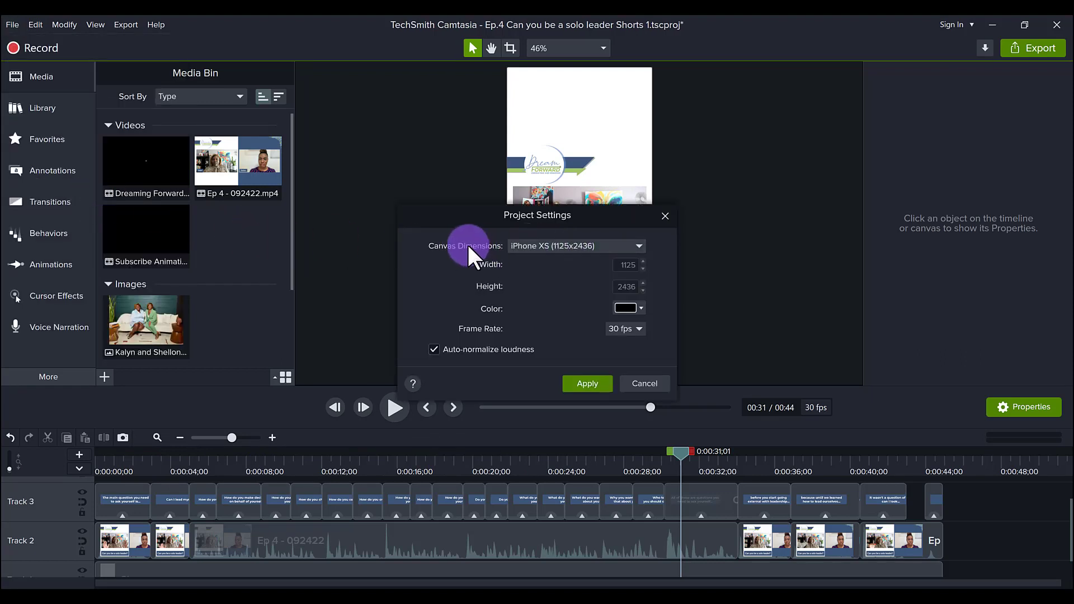
click(600, 246)
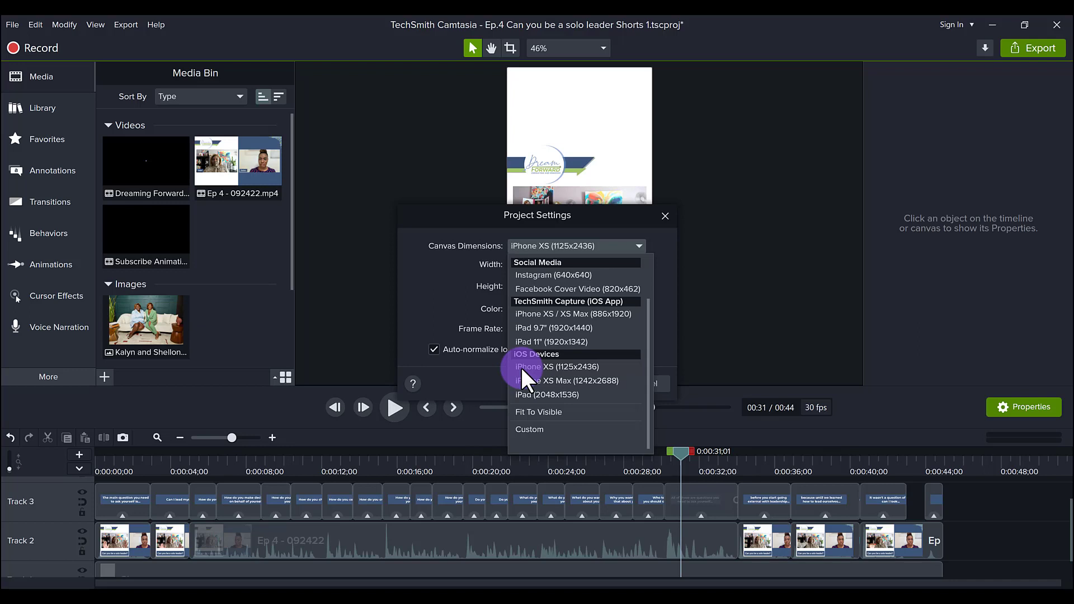
click(521, 366)
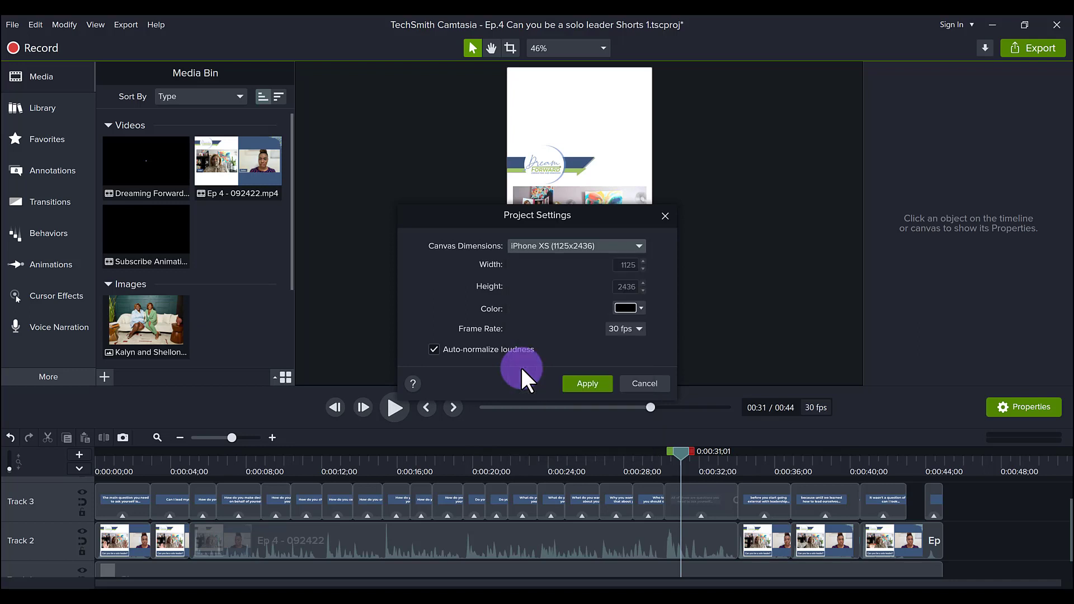
click(573, 383)
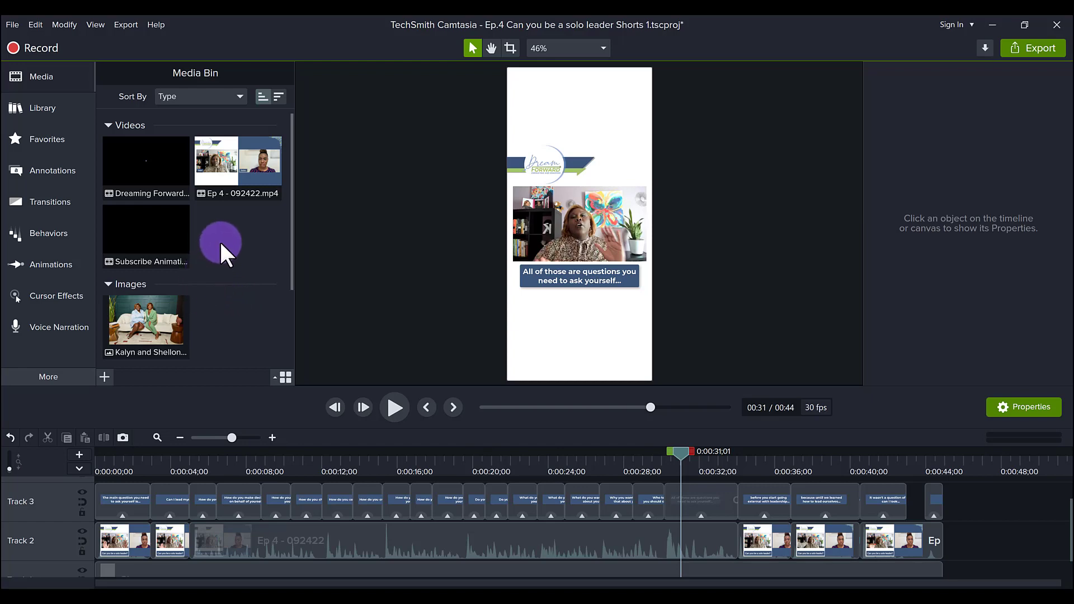
click(231, 167)
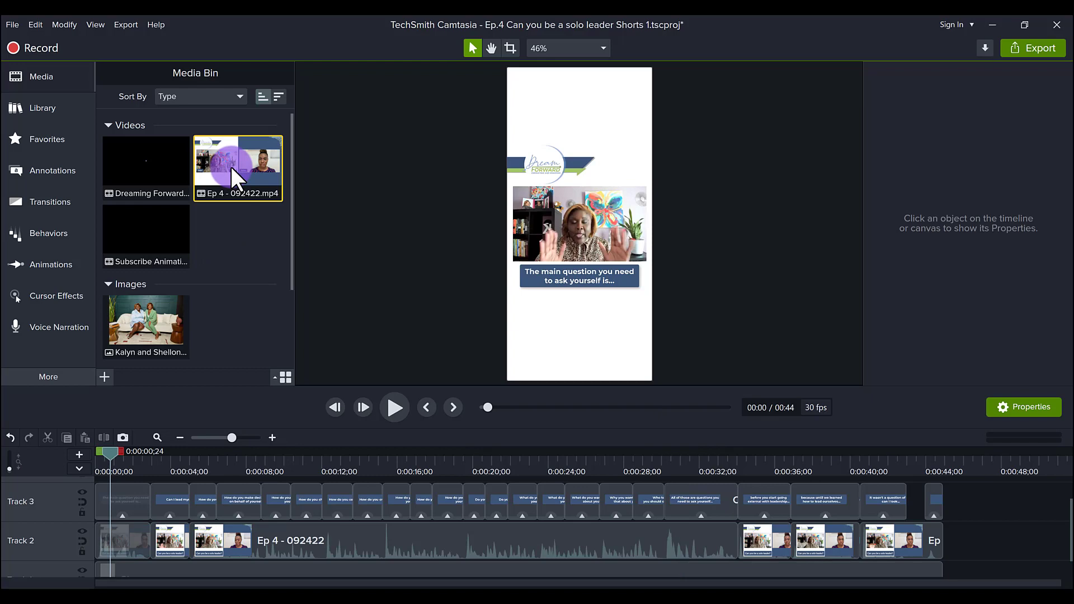
drag(993, 429, 994, 538)
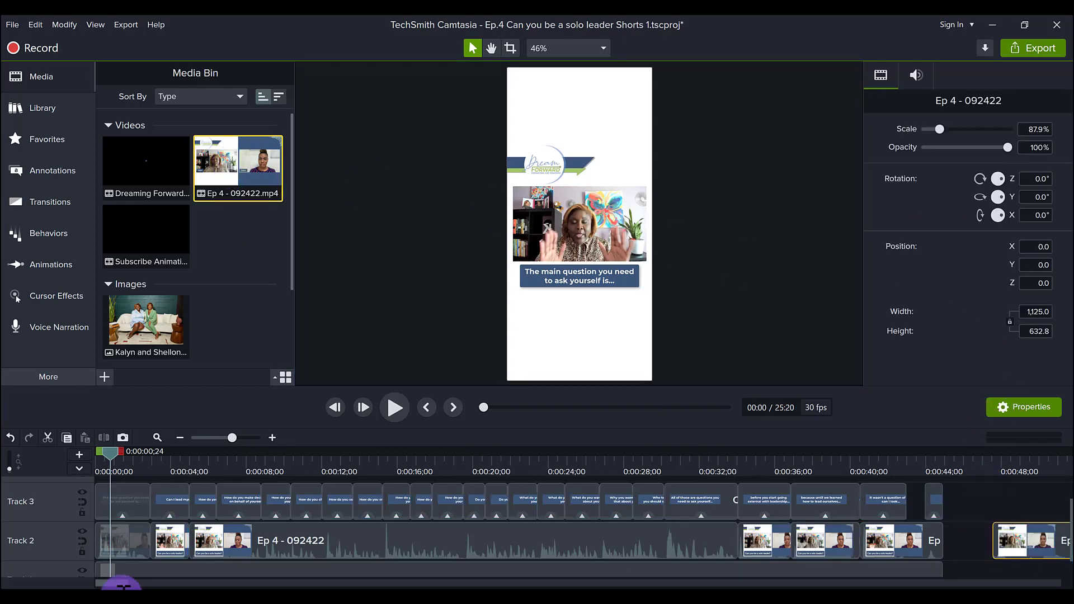
drag(108, 585, 169, 578)
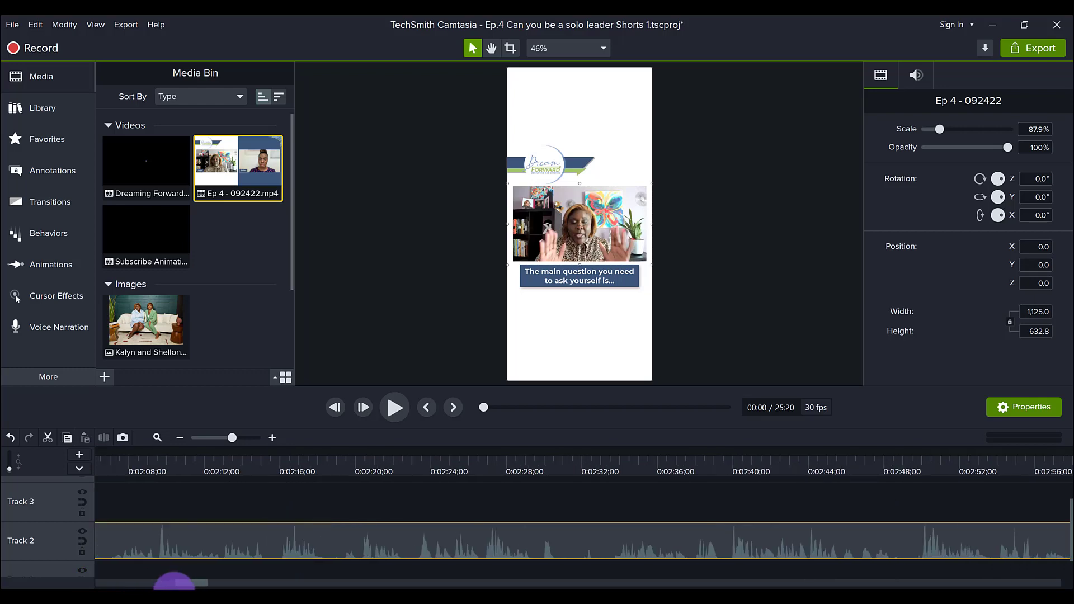
click(603, 466)
drag(604, 467, 890, 465)
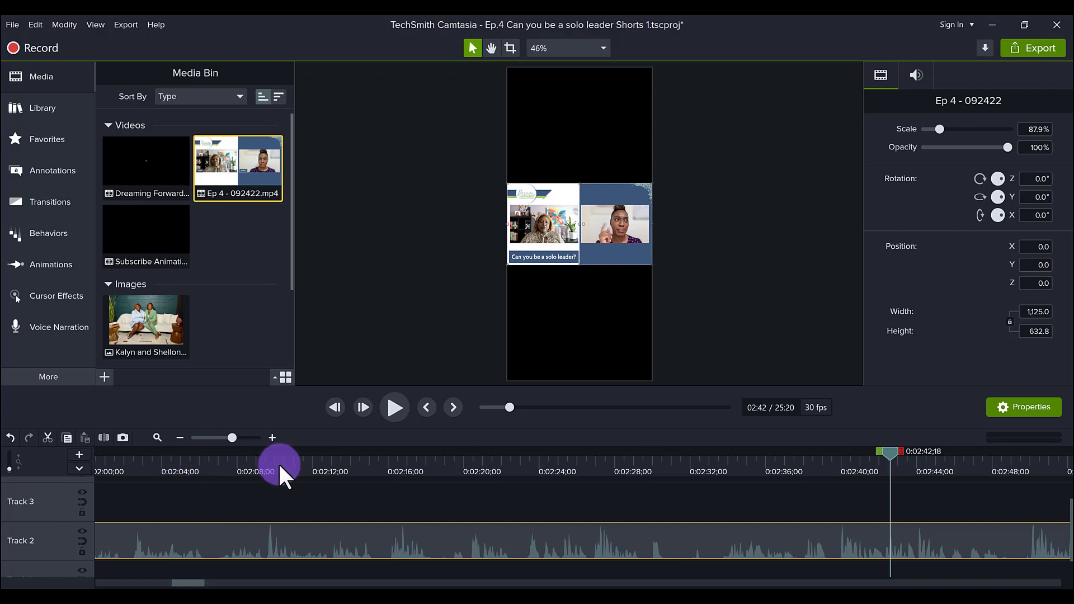
click(410, 487)
key(Delete)
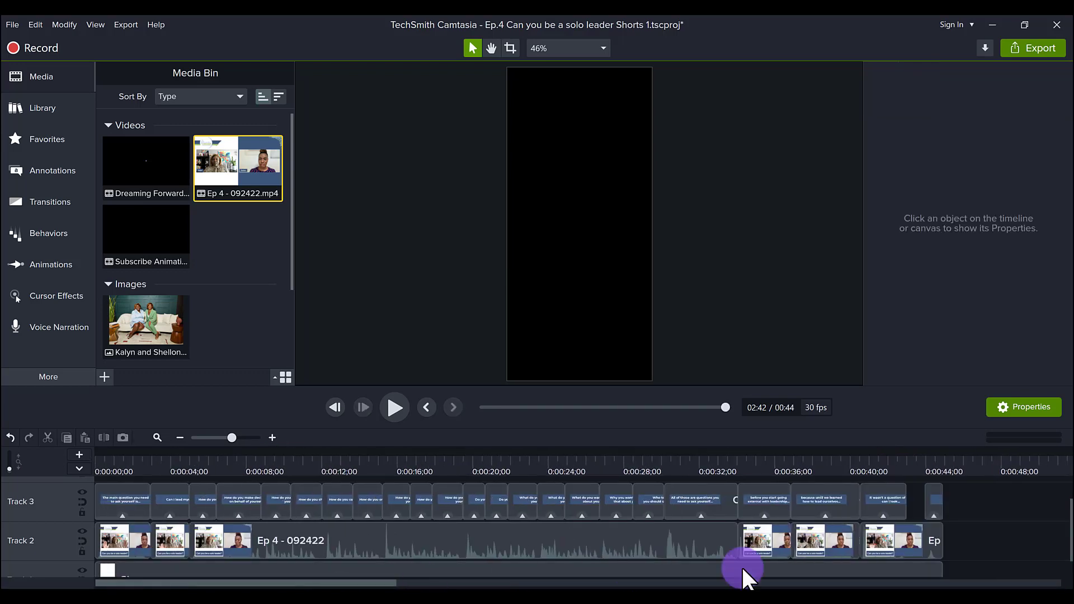
click(81, 541)
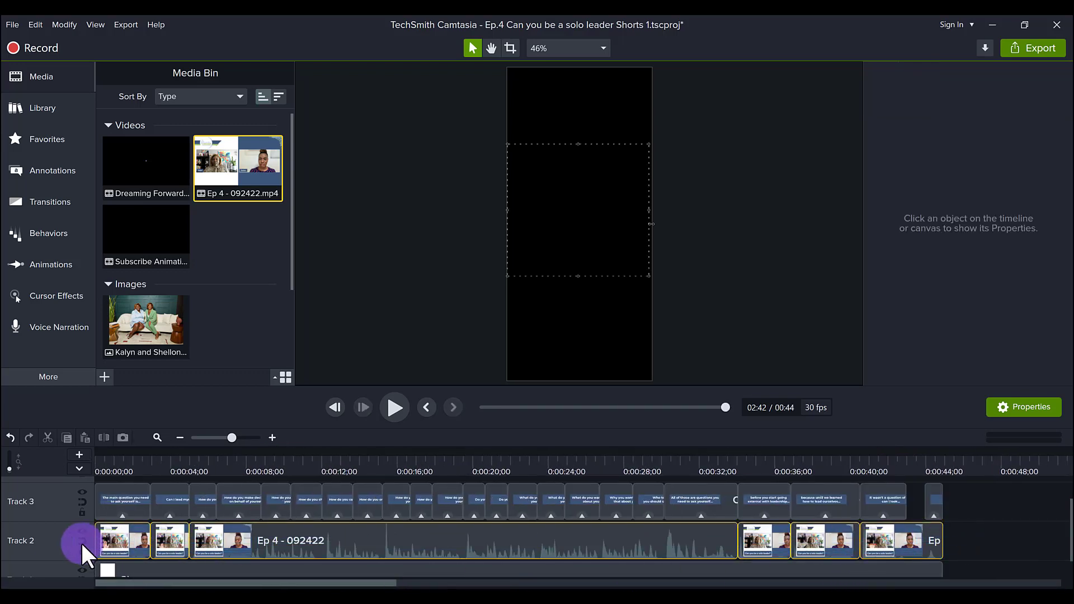
click(893, 465)
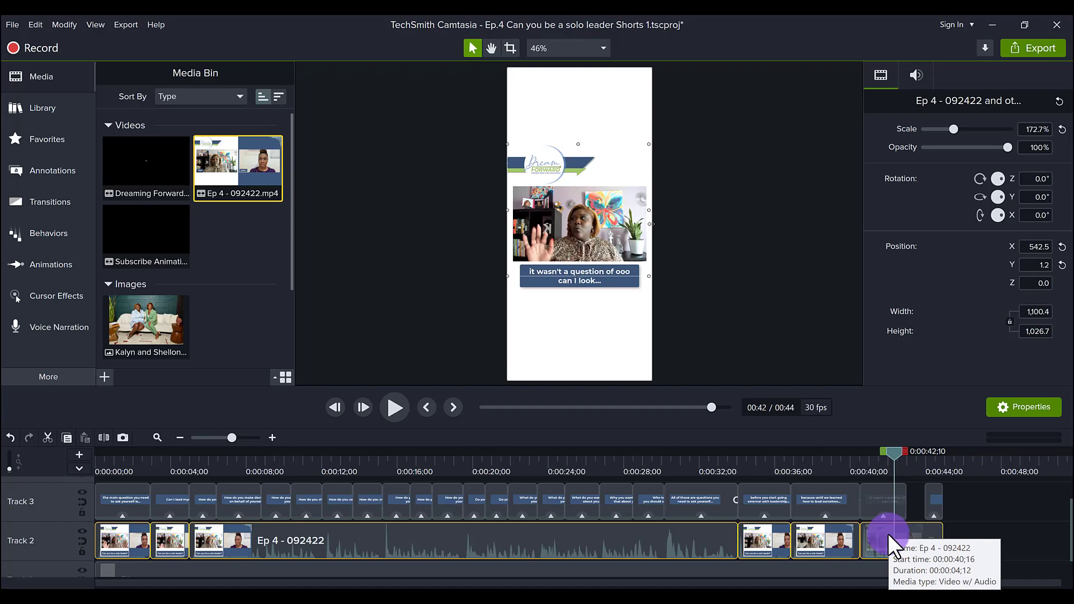
click(102, 455)
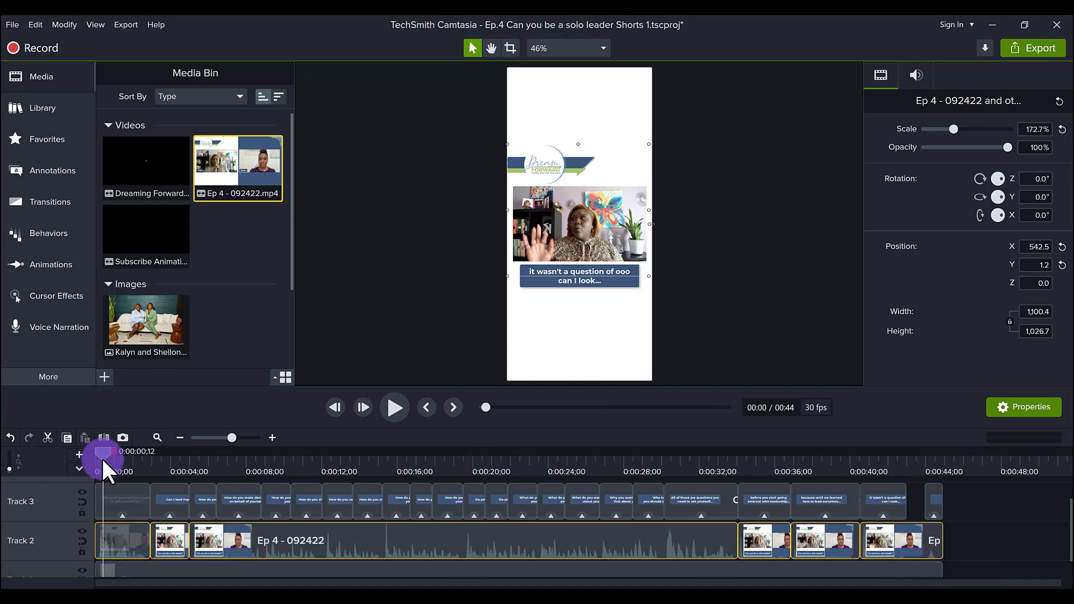
click(123, 491)
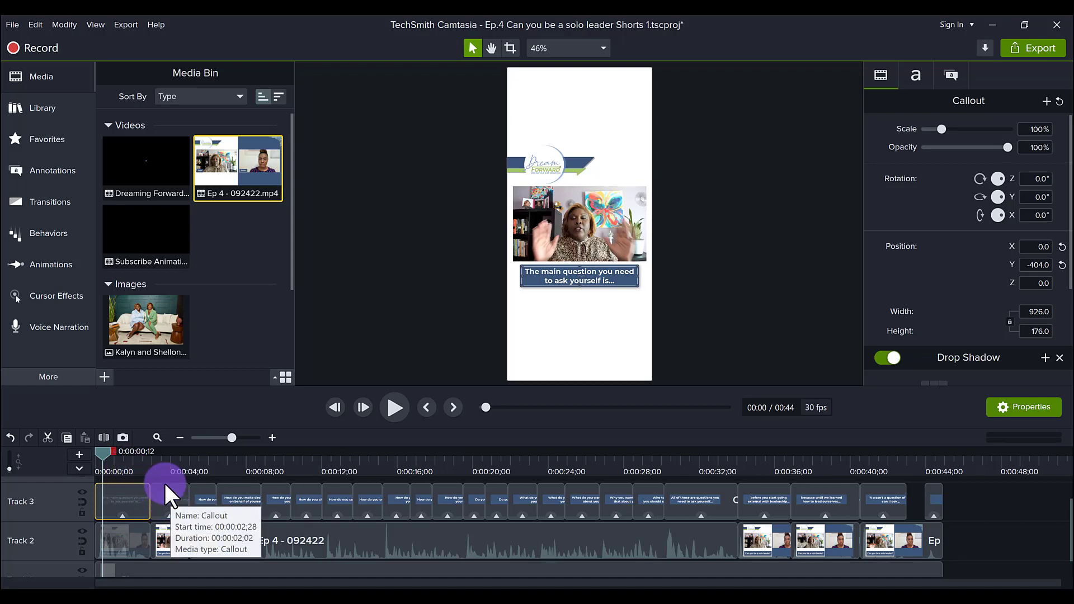
Try shifting the white background Shape clip on Track 1 to different start times
scroll(213, 540, down, 1)
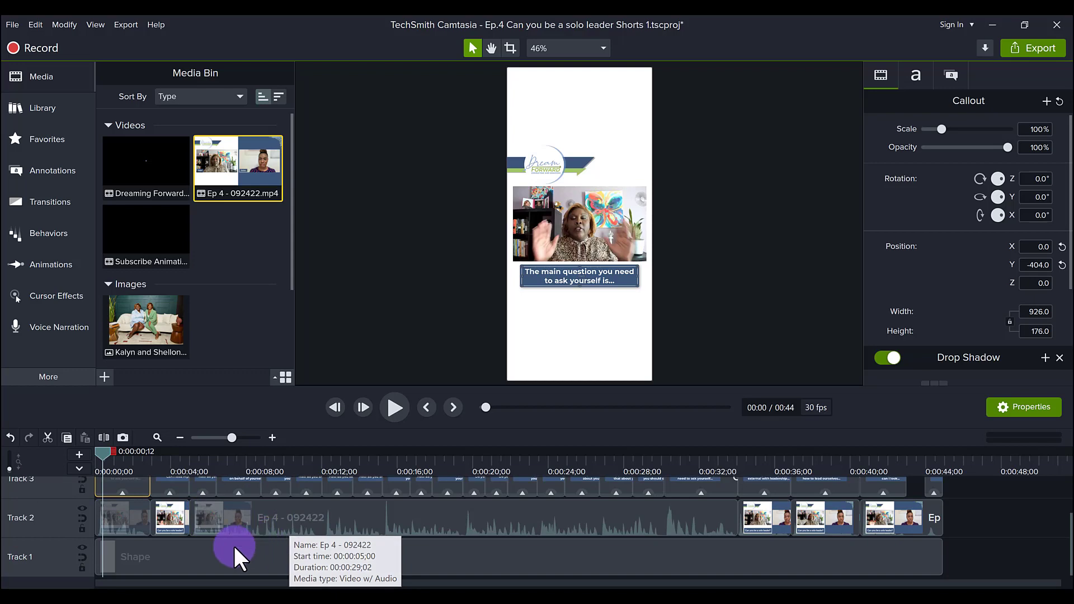
click(159, 560)
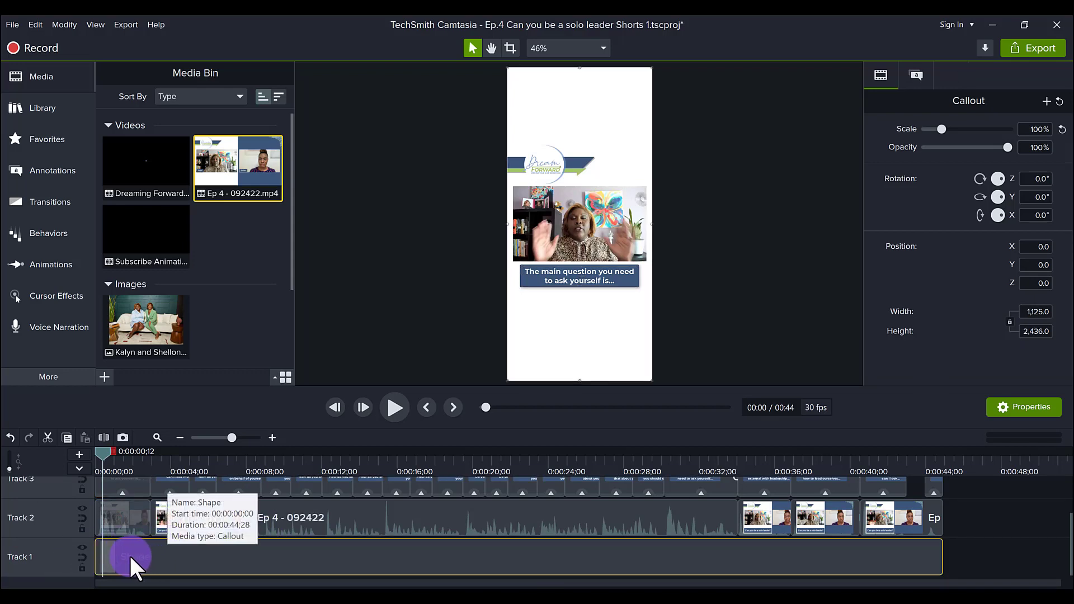
drag(124, 556, 156, 553)
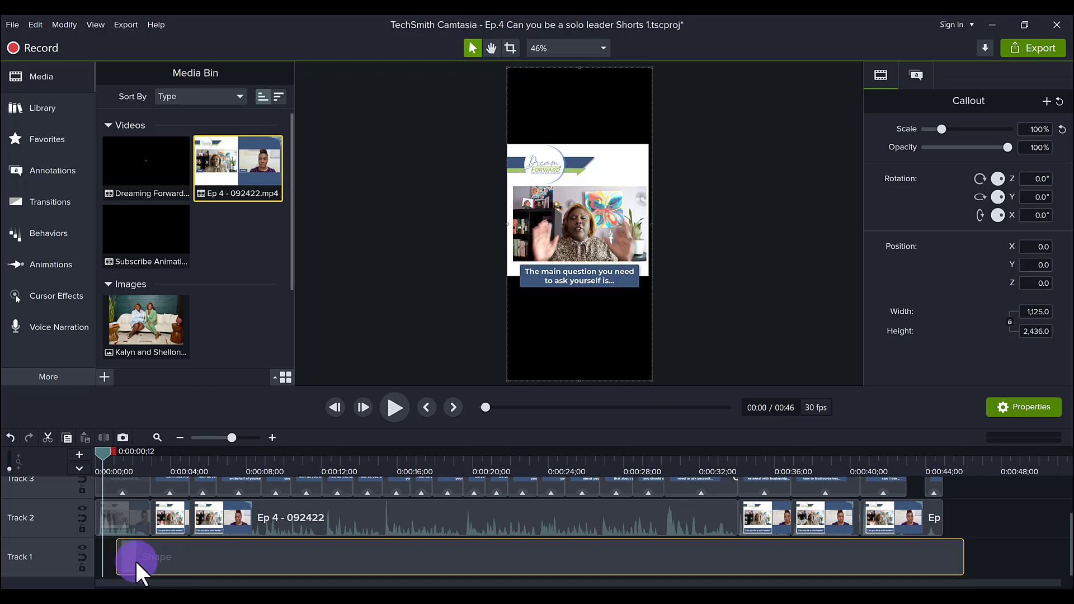
drag(135, 560, 129, 552)
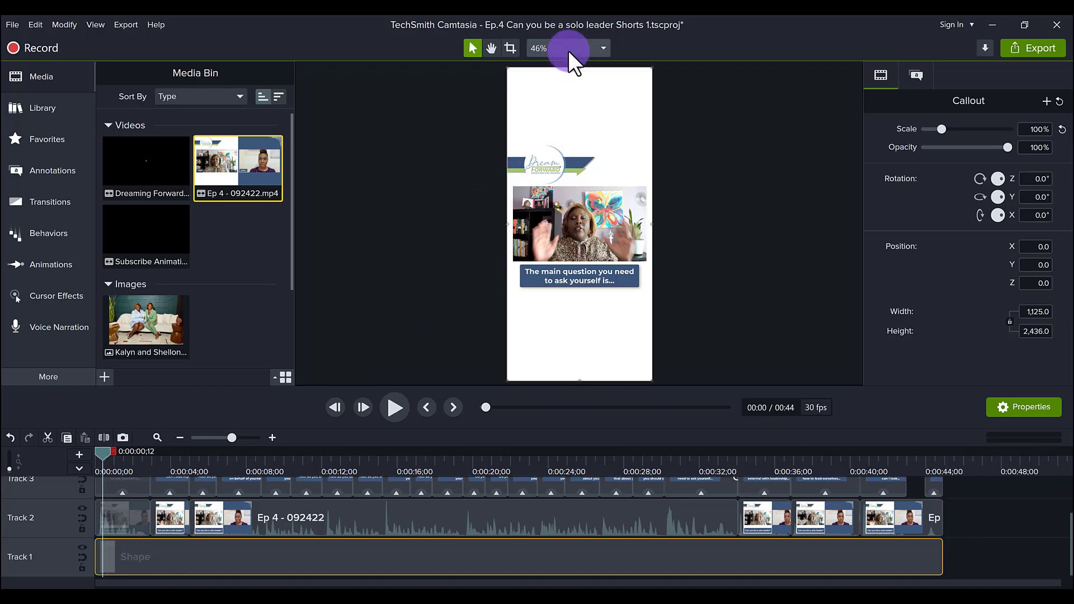
drag(887, 557, 940, 548)
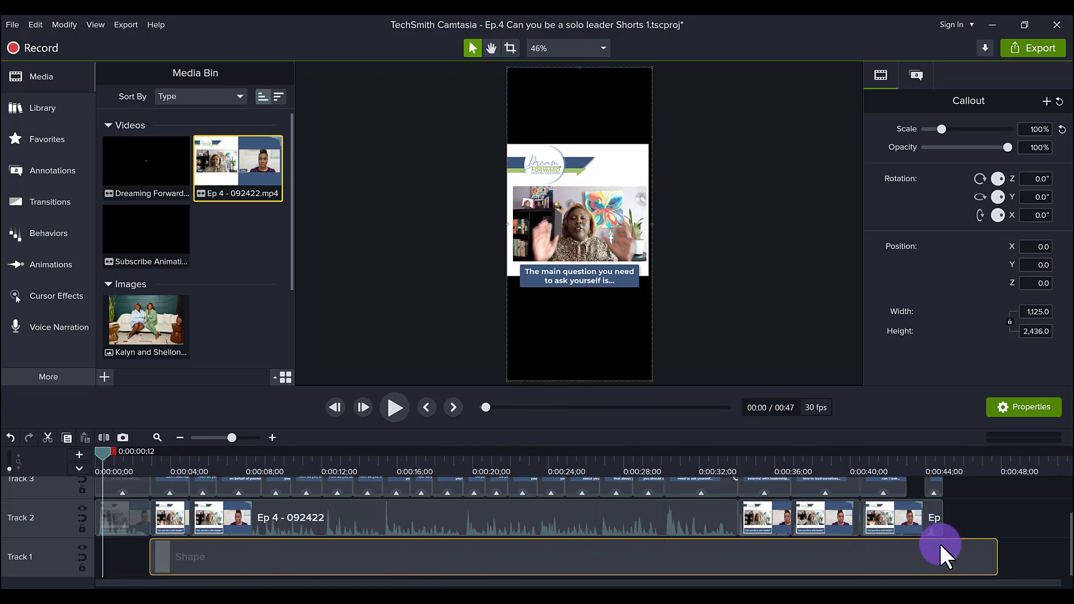
click(967, 492)
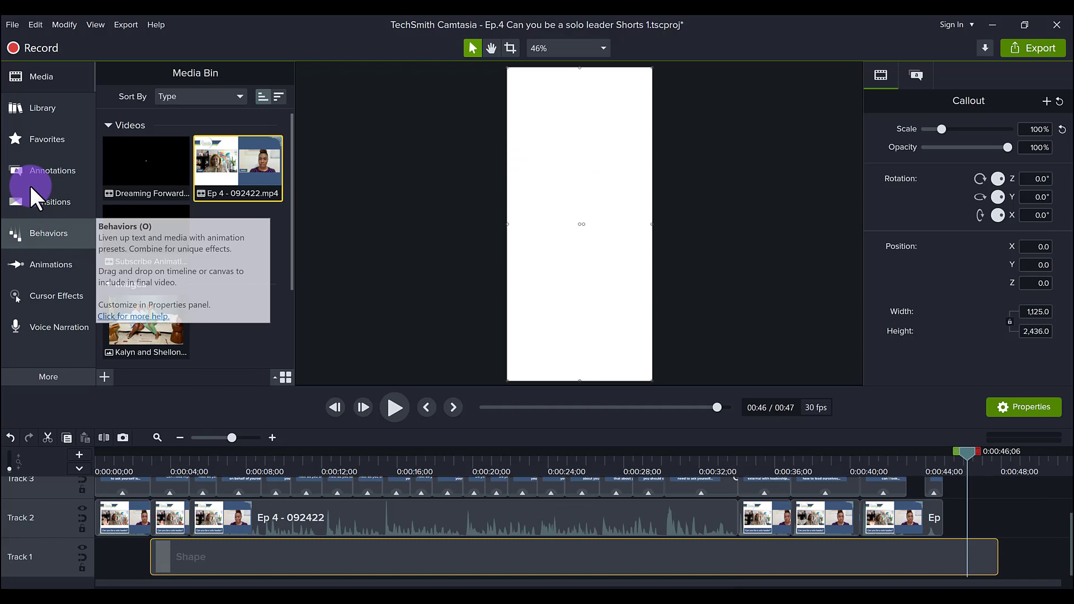
Show the Favorites assets, undo the shape shift so it starts at 0:00, and select the first speaker clip
click(29, 140)
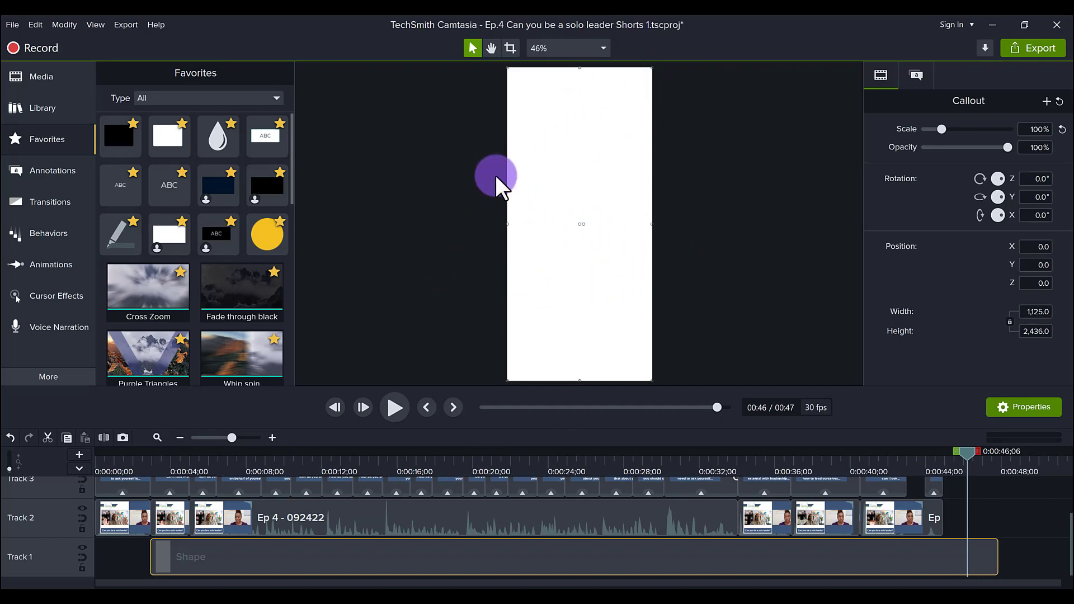
key(ctrl+z)
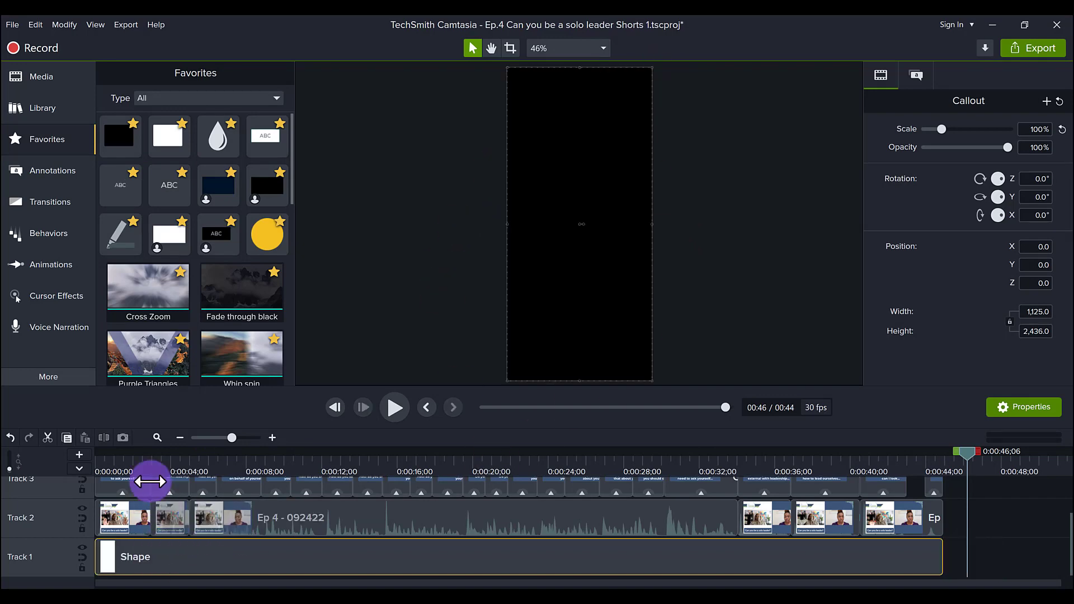
click(108, 452)
click(124, 514)
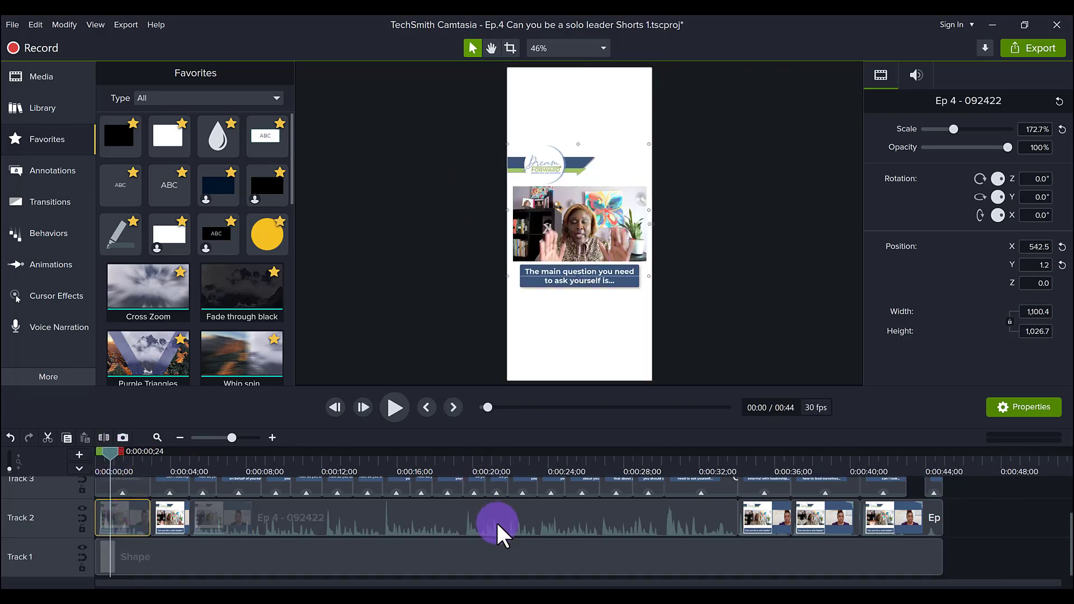
Zoom into the opening seconds and drop an ABC callout from Favorites onto Track 4 at about 0:03
scroll(392, 526, up, 2)
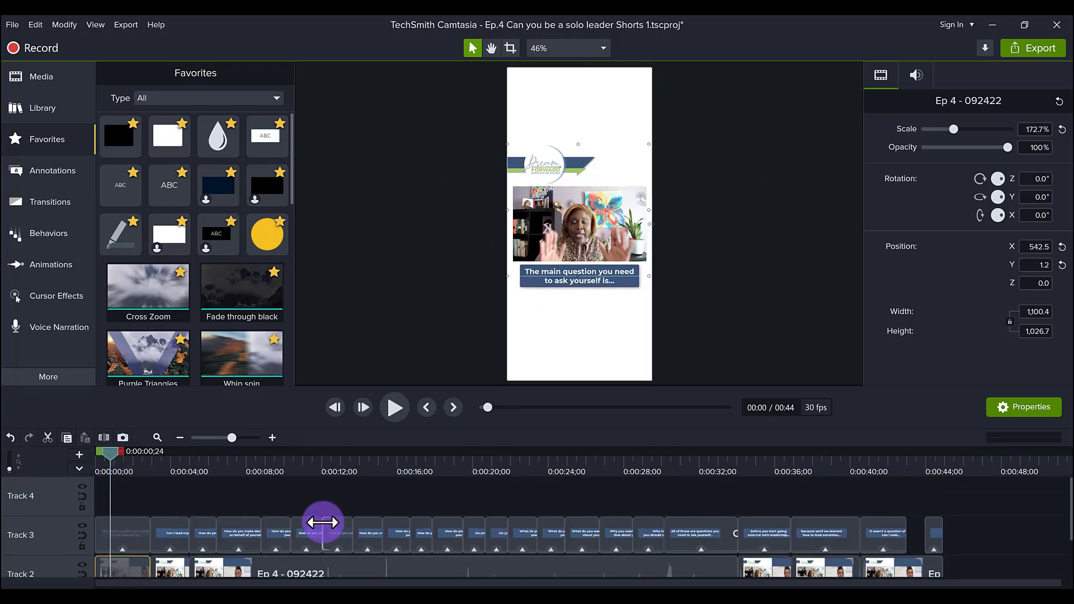
click(271, 438)
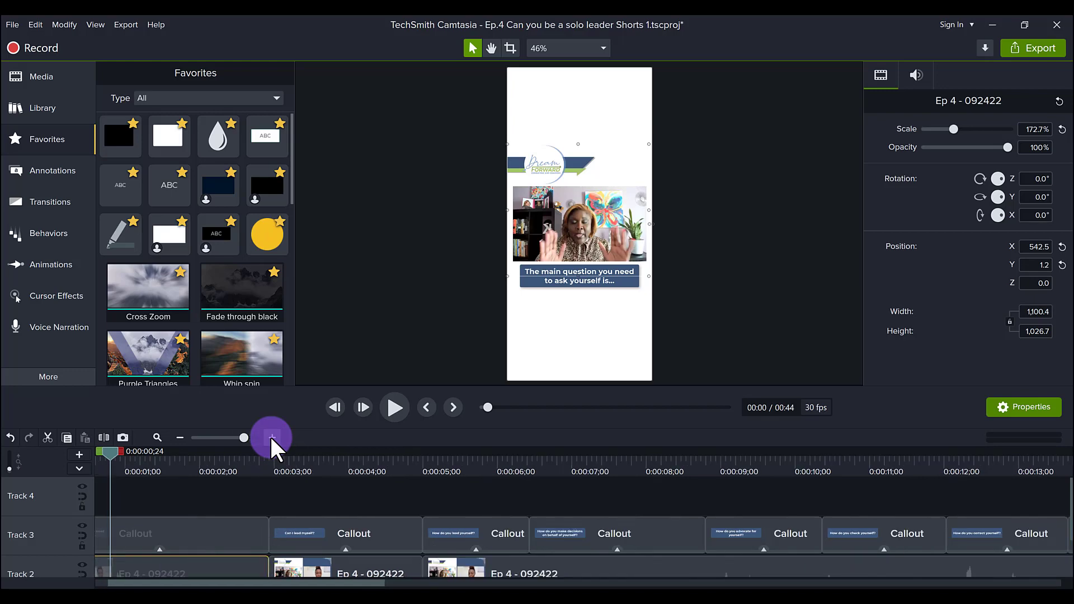
scroll(257, 556, down, 2)
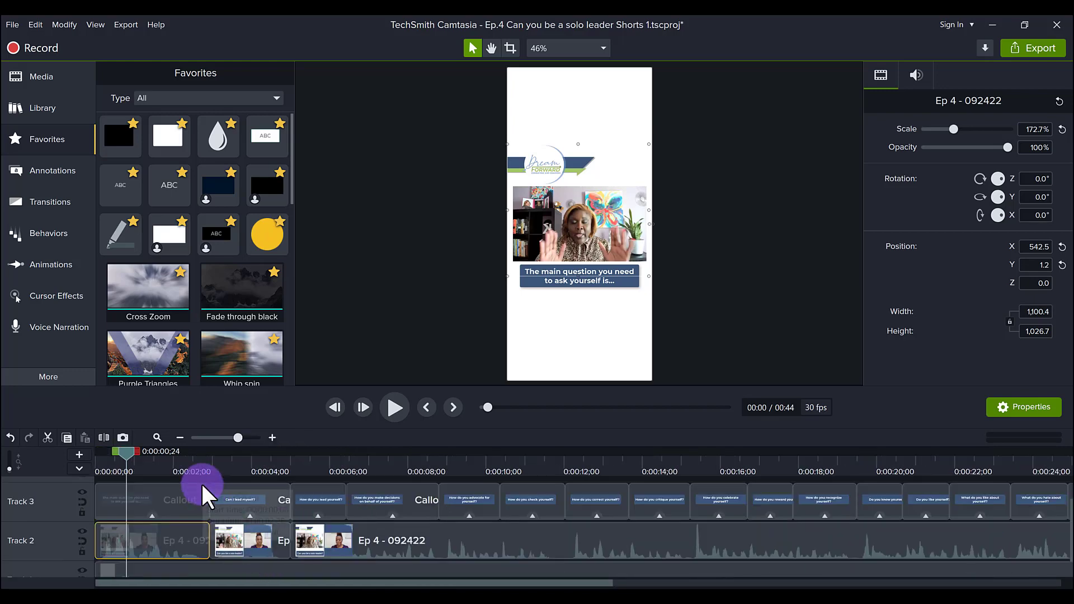
scroll(200, 482, up, 1)
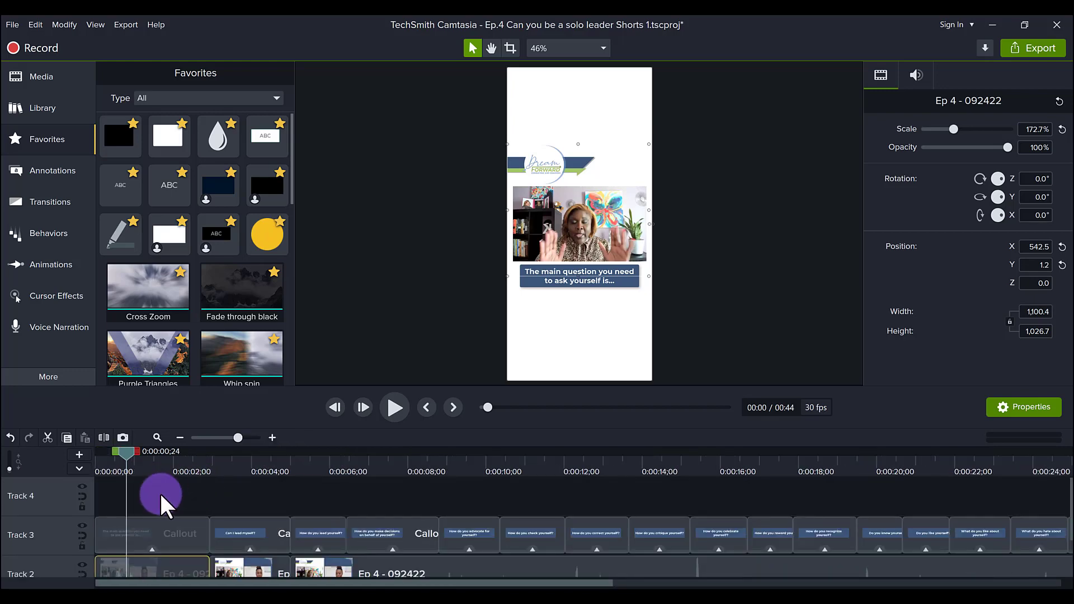
click(160, 529)
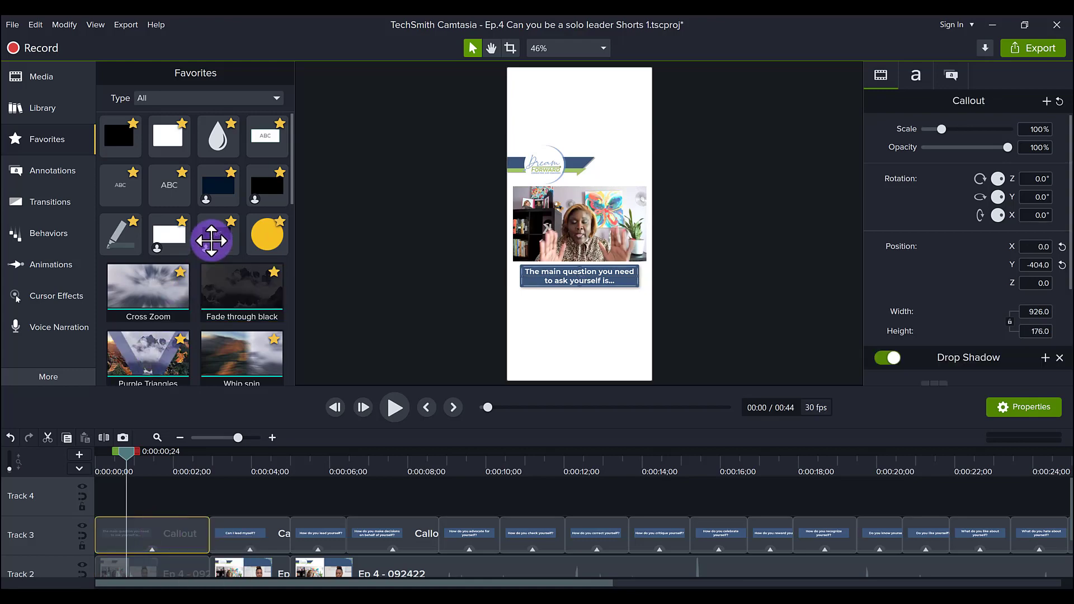
drag(216, 235, 230, 503)
click(241, 458)
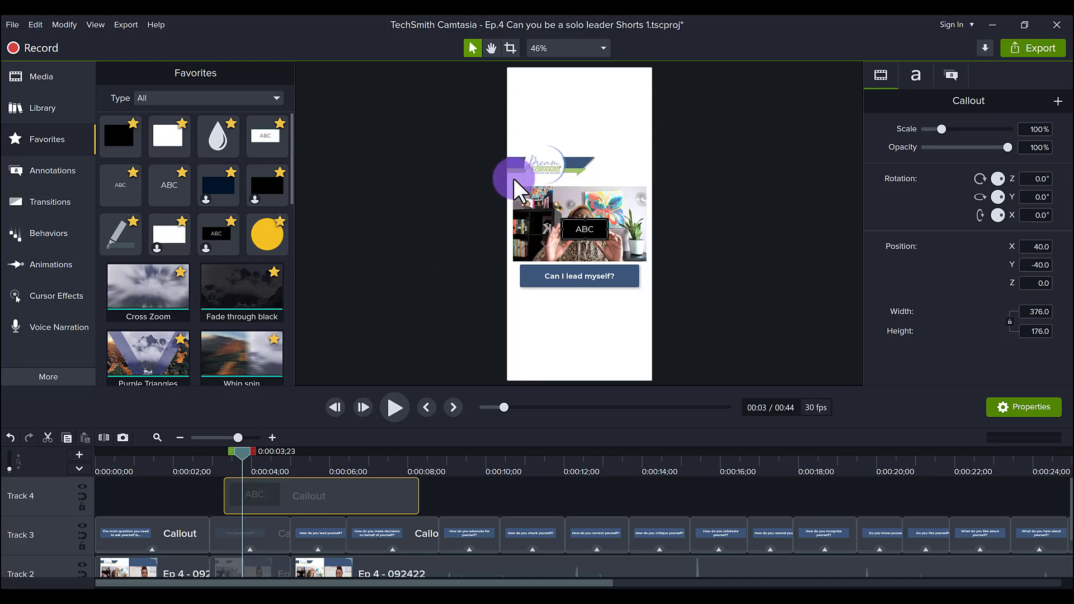
Give the ABC callout an eyedropper-sampled blue fill and Bold text
click(951, 75)
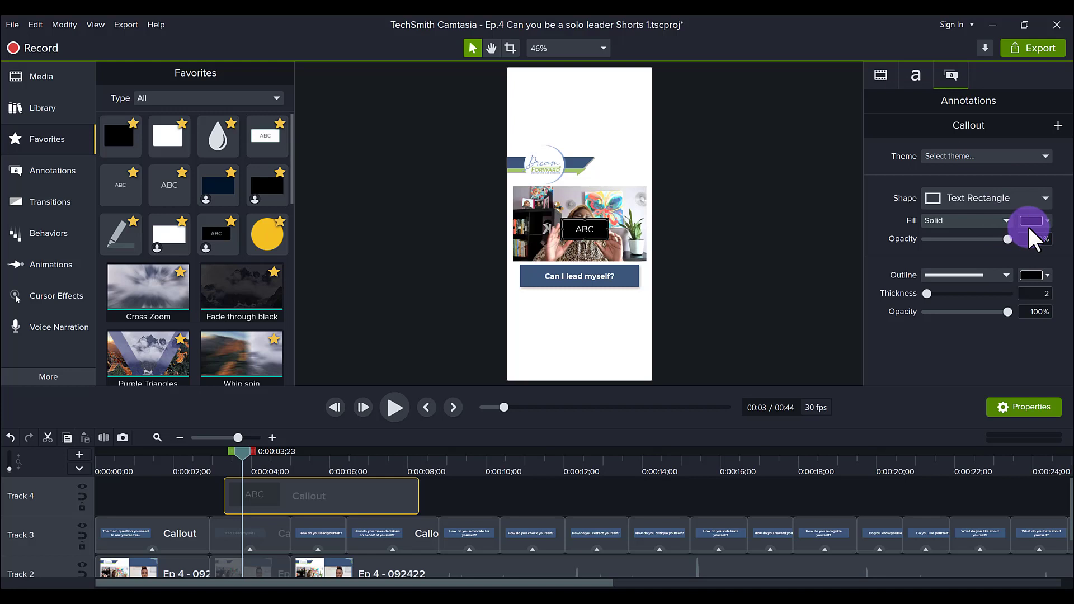
click(1043, 220)
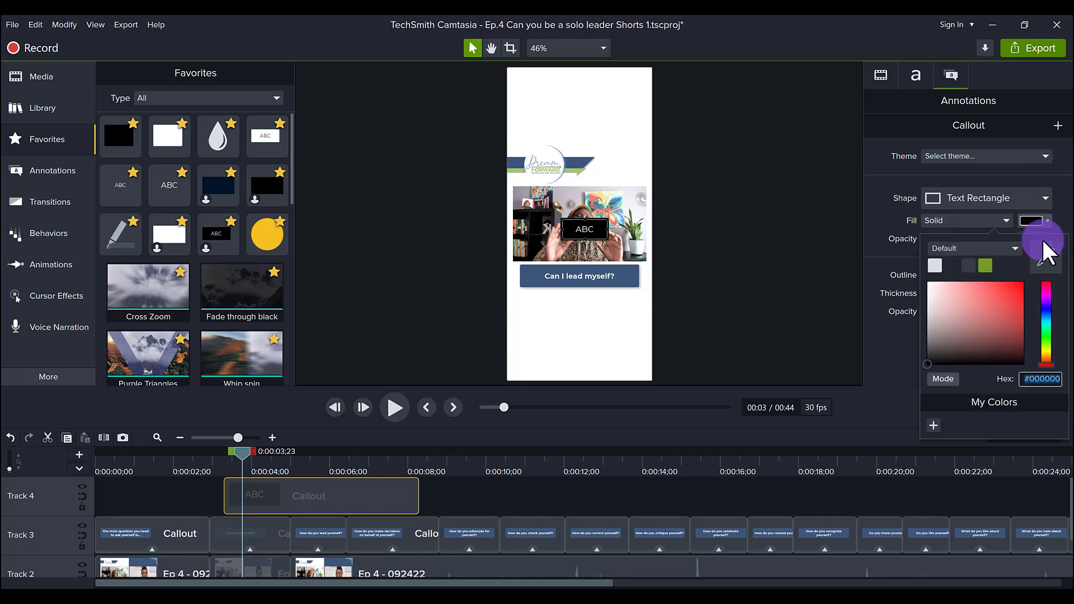
click(1042, 258)
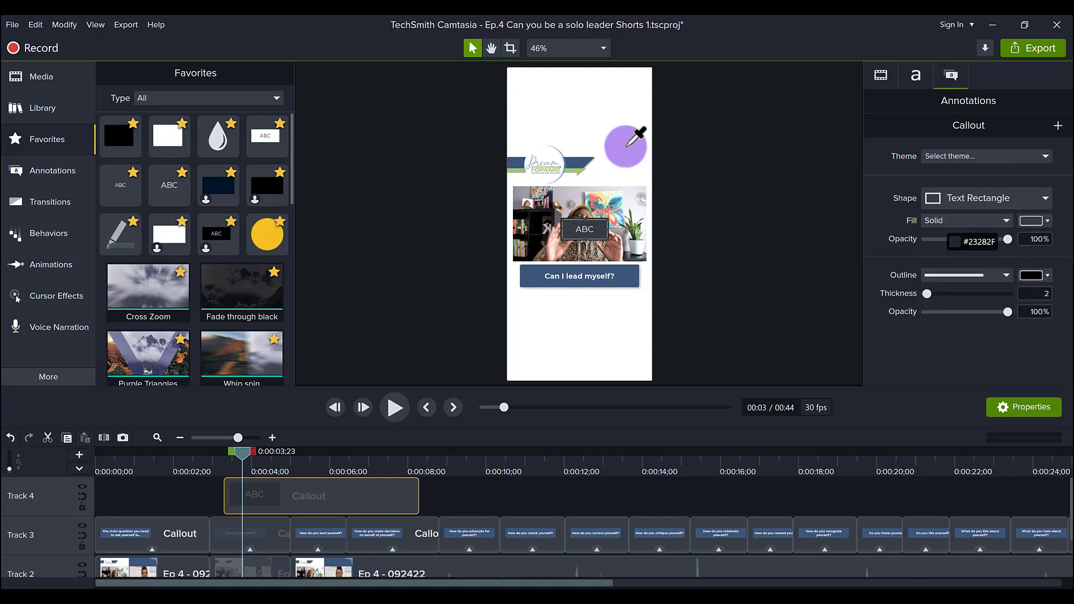
click(579, 157)
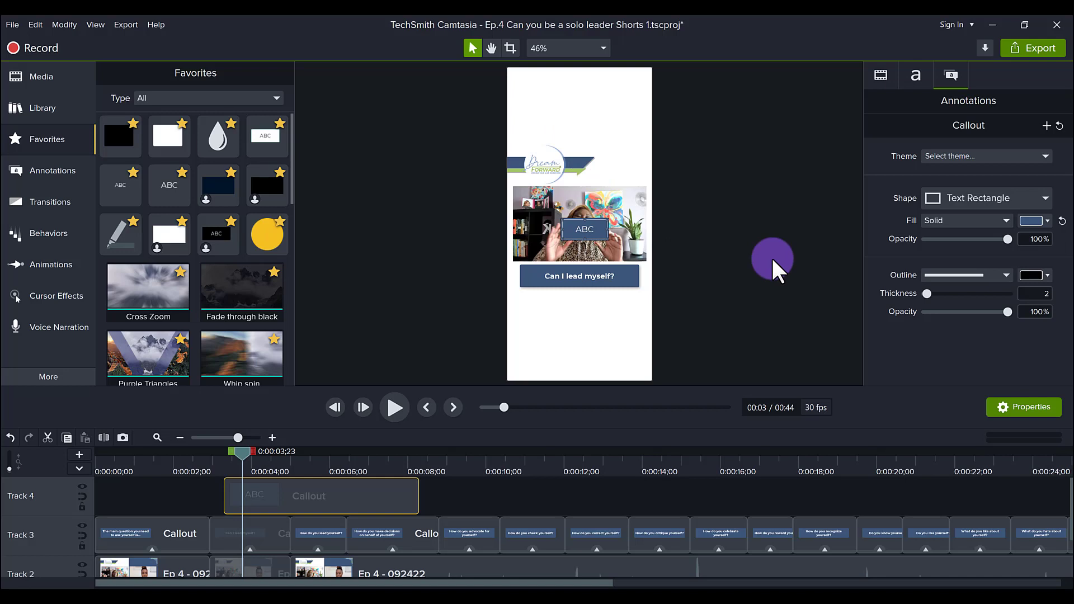
click(916, 74)
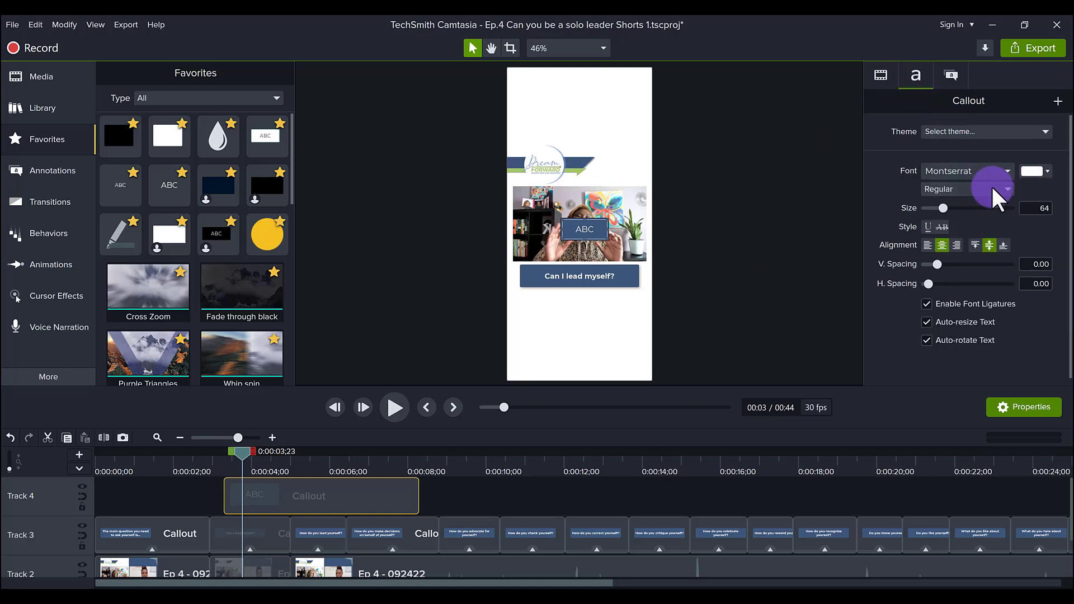
click(988, 192)
click(972, 232)
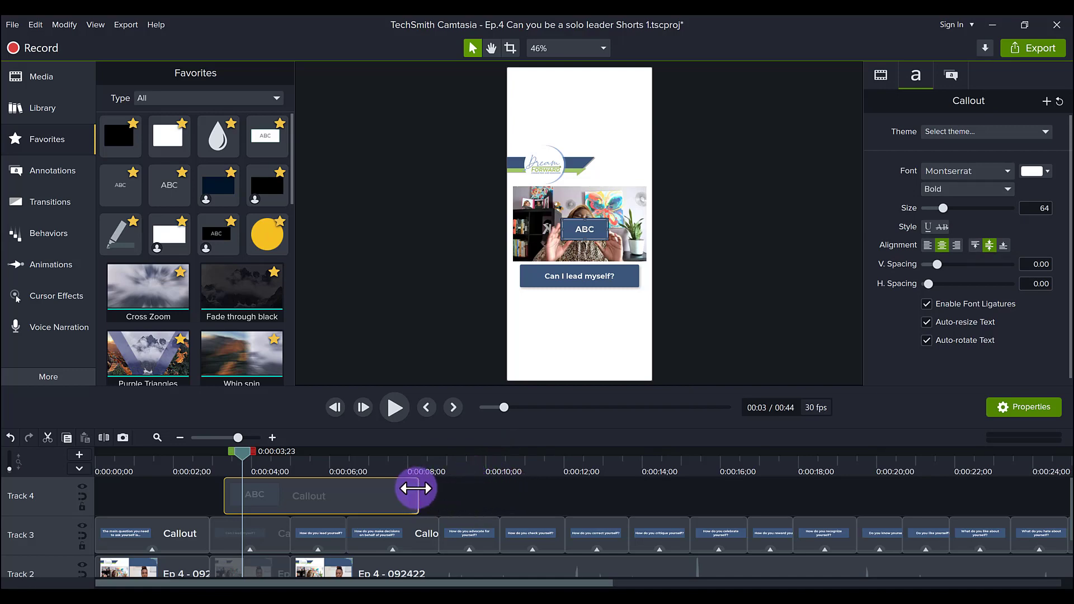
Delete the ABC callout, rewind to the start, and select the first Track 3 caption
key(Delete)
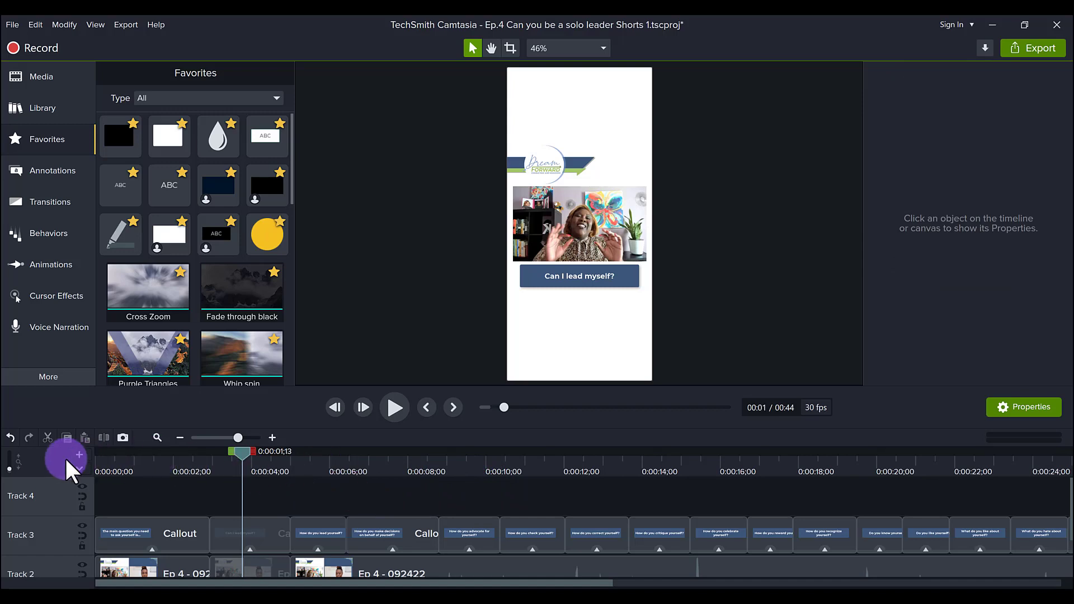
key(ctrl+Home)
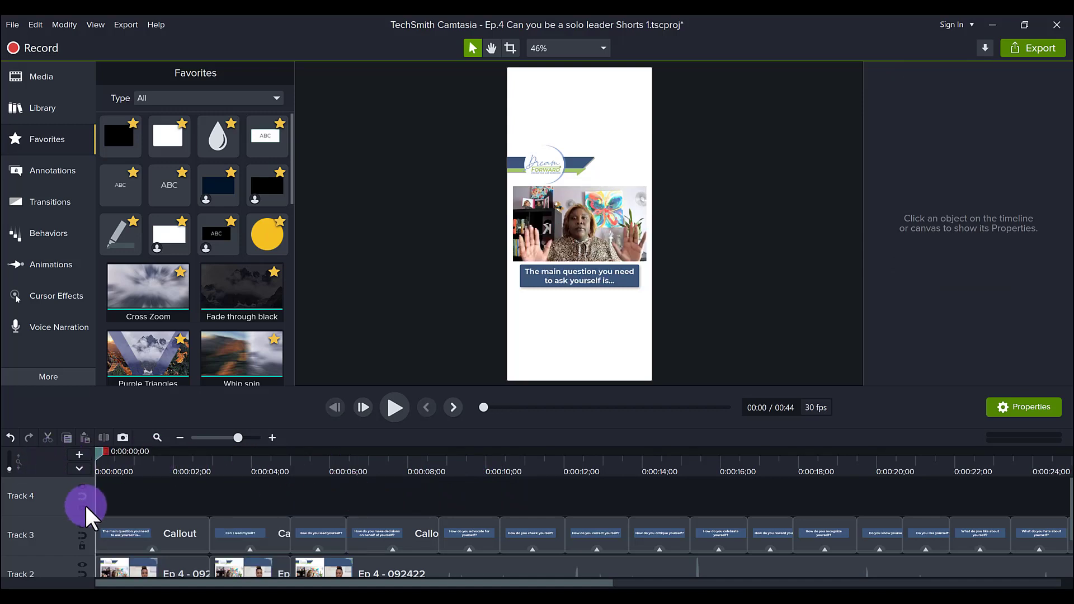
click(126, 527)
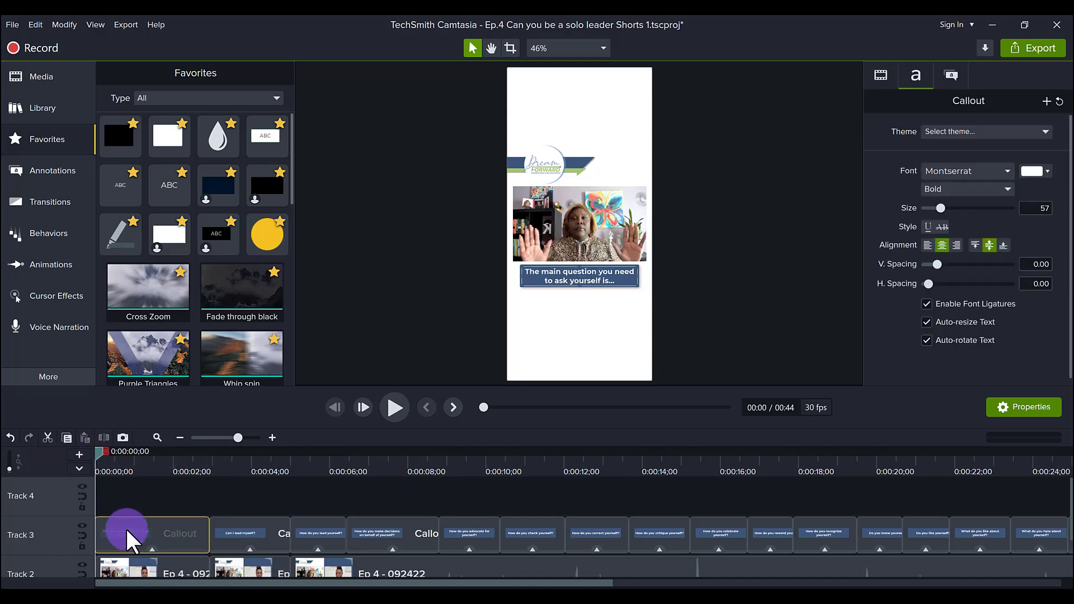
click(394, 407)
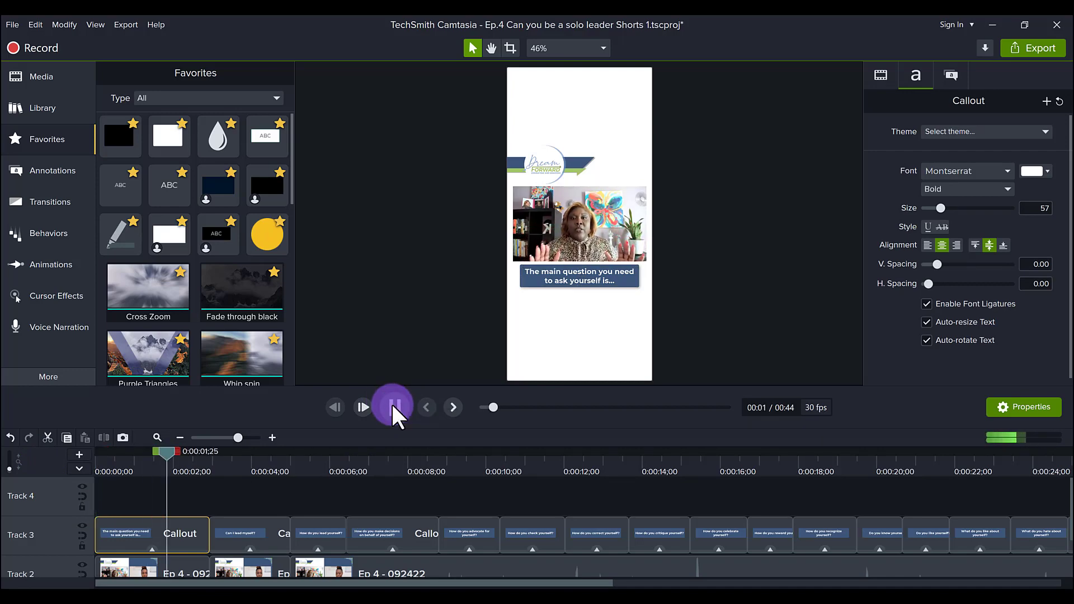
click(393, 406)
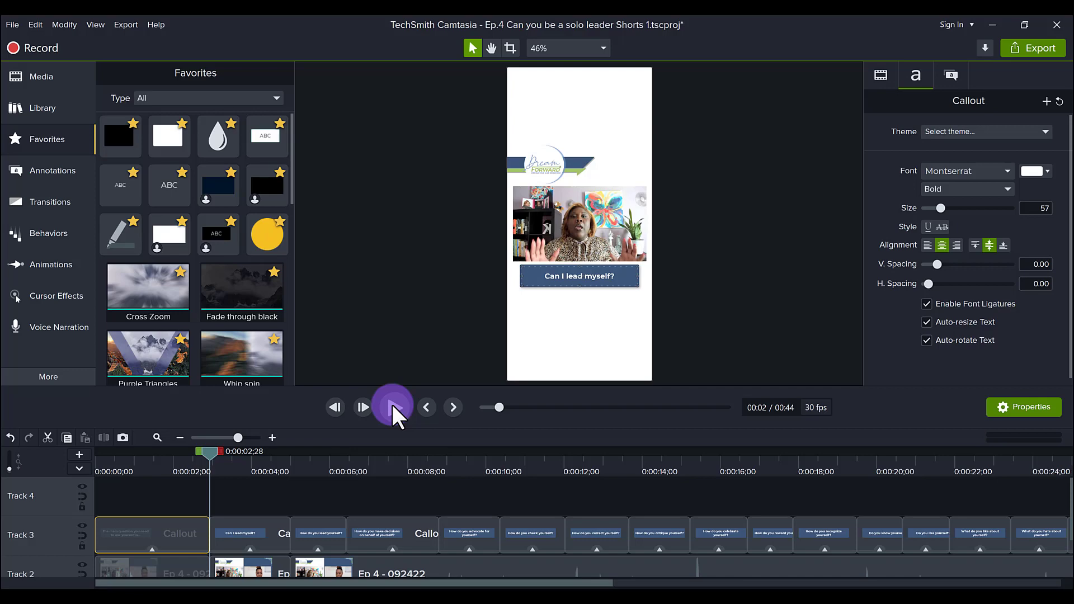
click(144, 452)
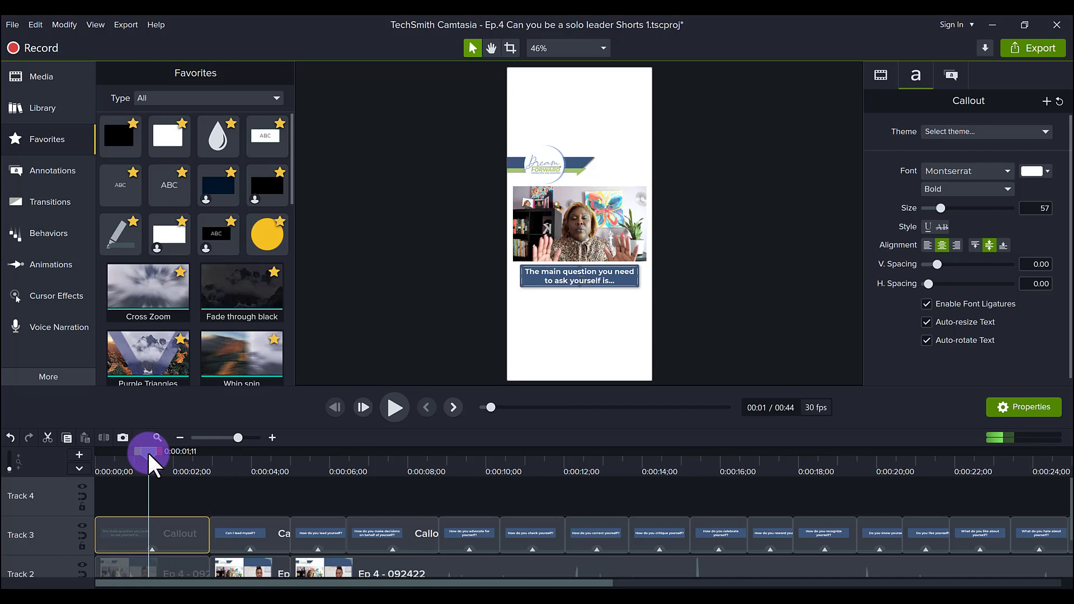
click(204, 462)
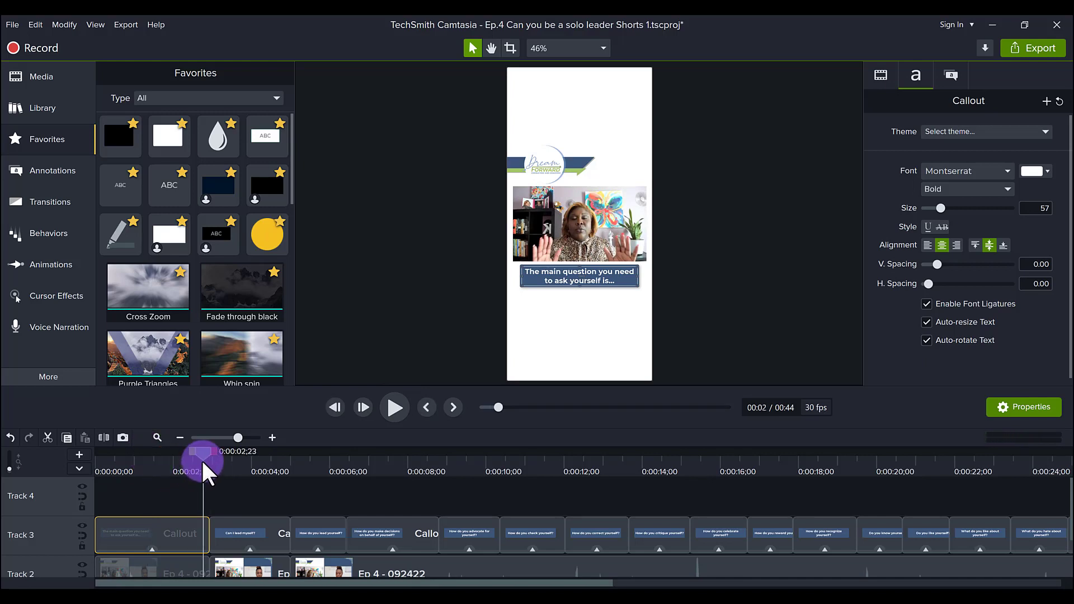
Drop an ABC callout from Favorites onto Track 4 at the playhead
mouse_move(169, 529)
mouse_down()
mouse_move(166, 486)
mouse_move(162, 549)
mouse_up()
drag(218, 288, 217, 288)
drag(216, 233, 239, 504)
drag(935, 285, 935, 284)
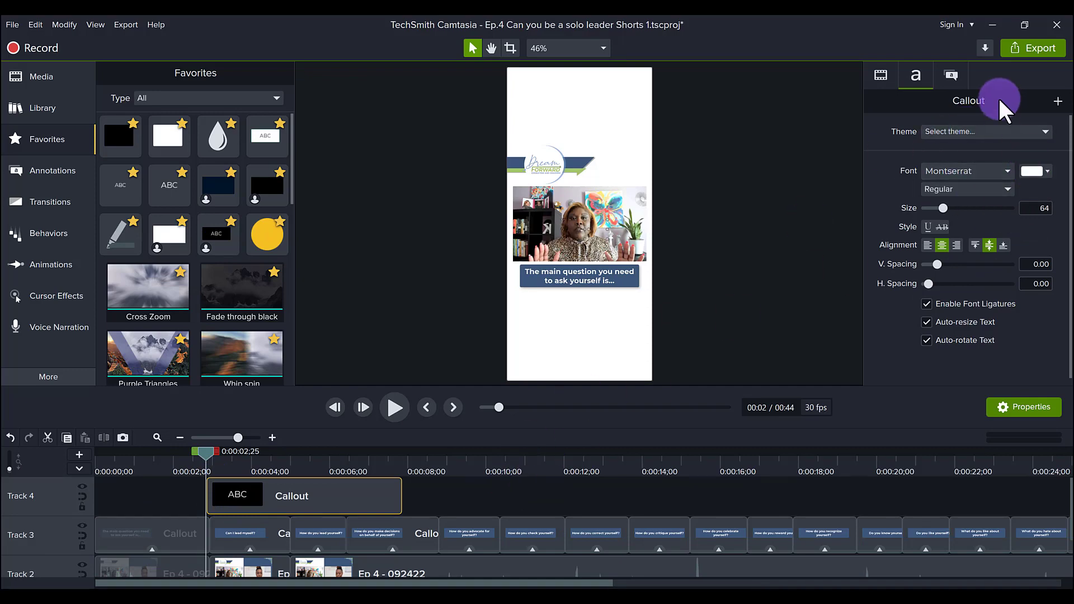
Sample the logo banner's blue for both the callout's fill and outline
click(956, 76)
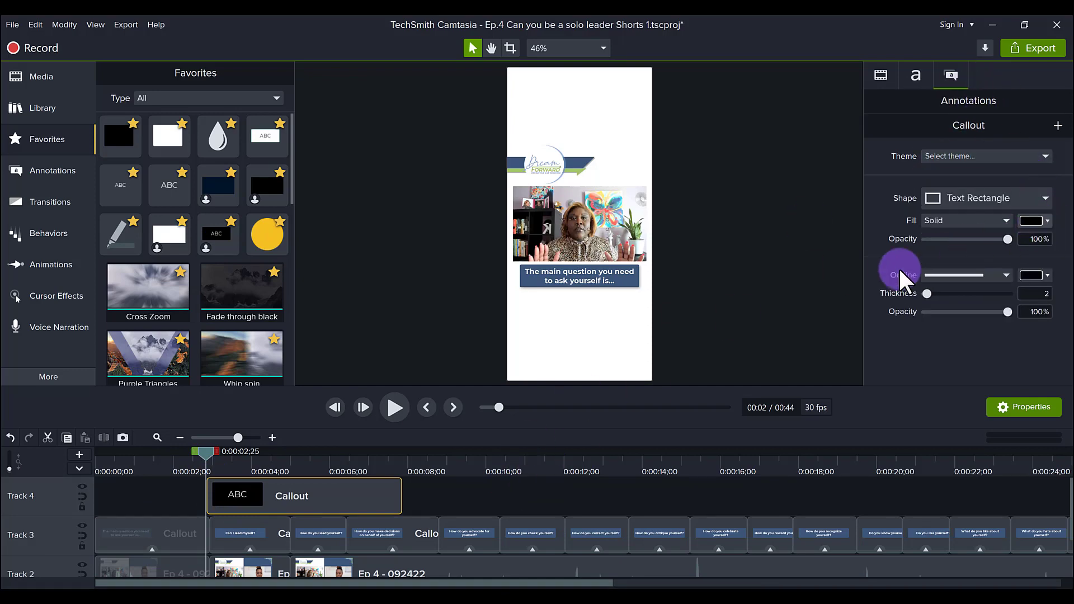
click(1047, 220)
click(1046, 257)
click(575, 163)
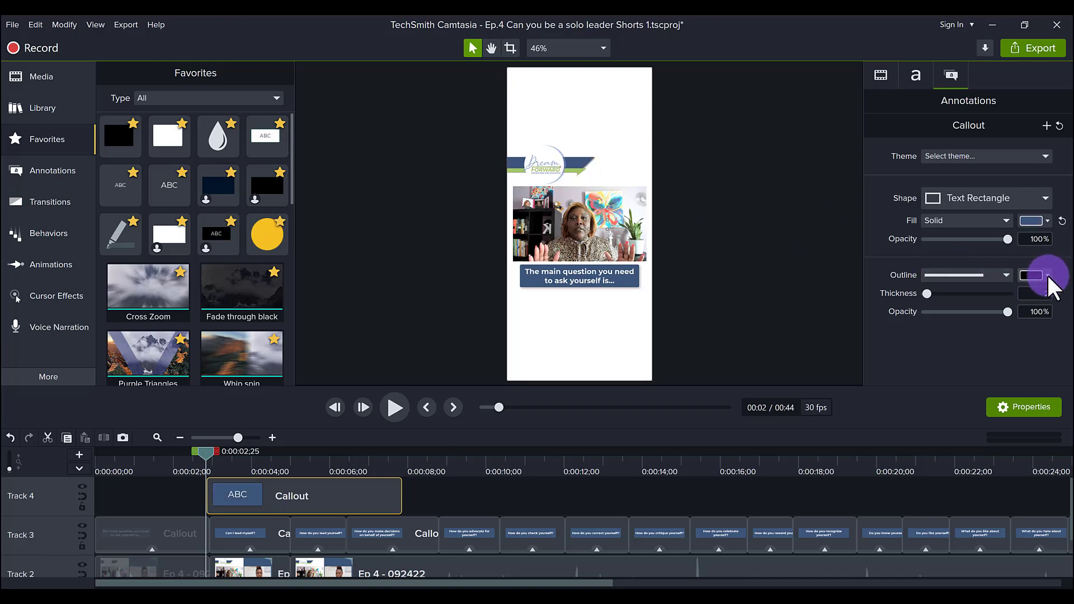
click(1047, 274)
click(1038, 313)
click(575, 162)
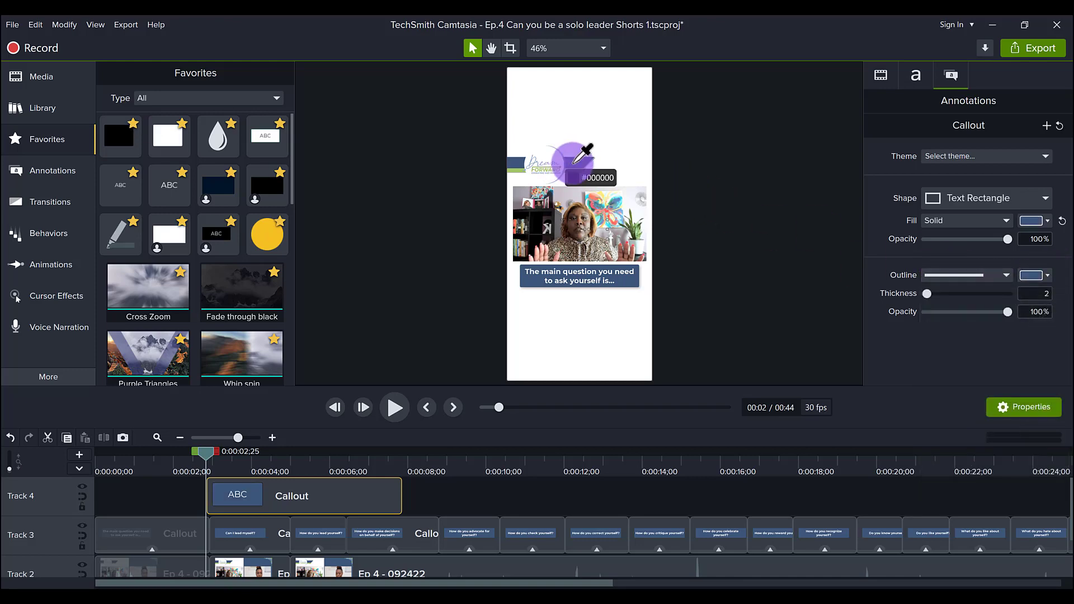
click(245, 461)
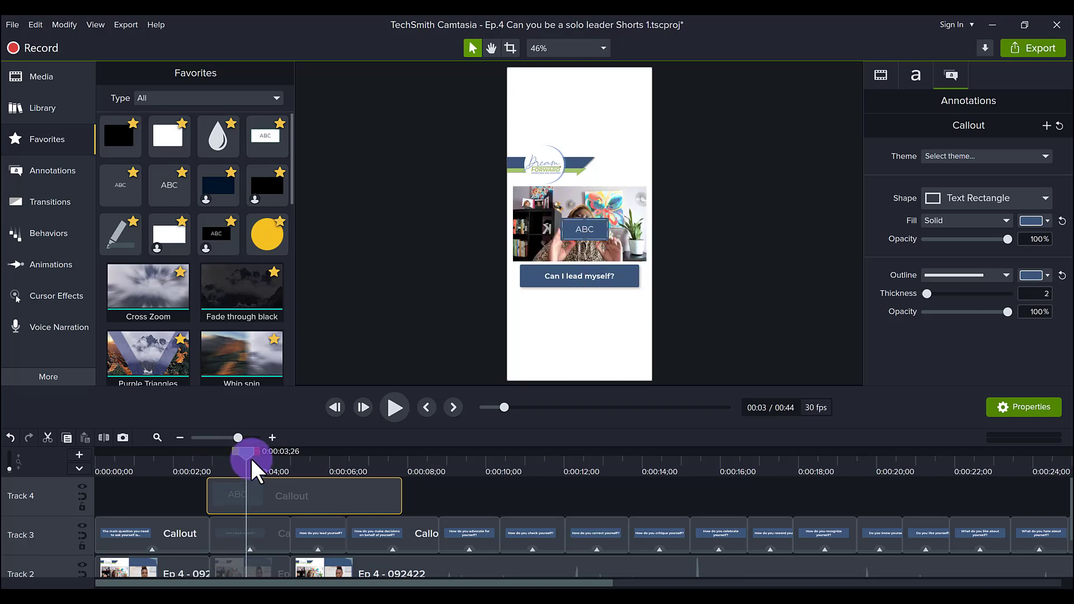
Move the new callout to the start of the timeline and make its text Bold
drag(230, 493, 100, 497)
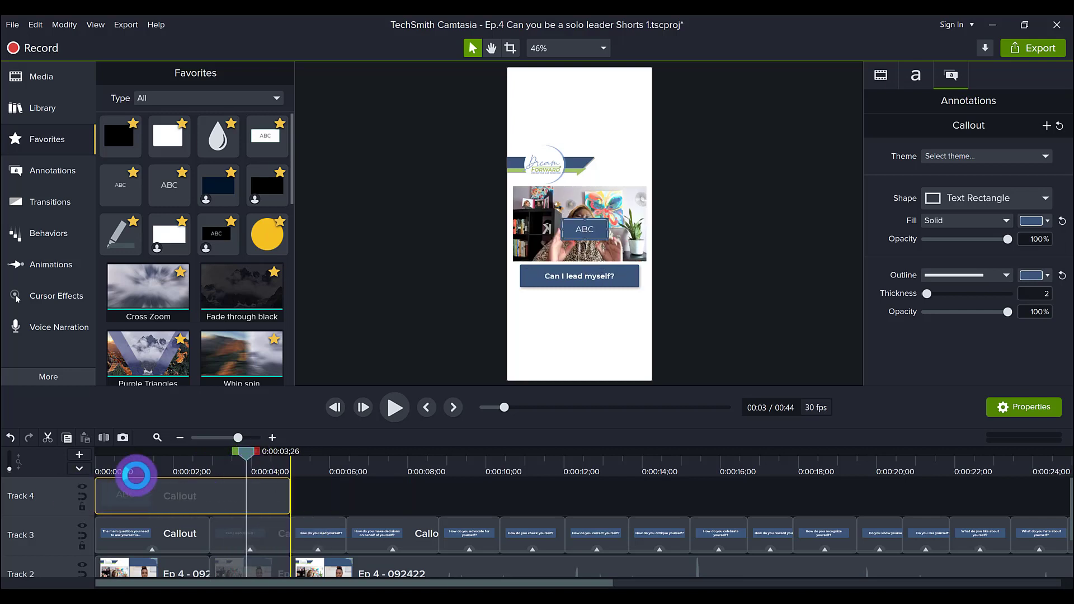
click(915, 76)
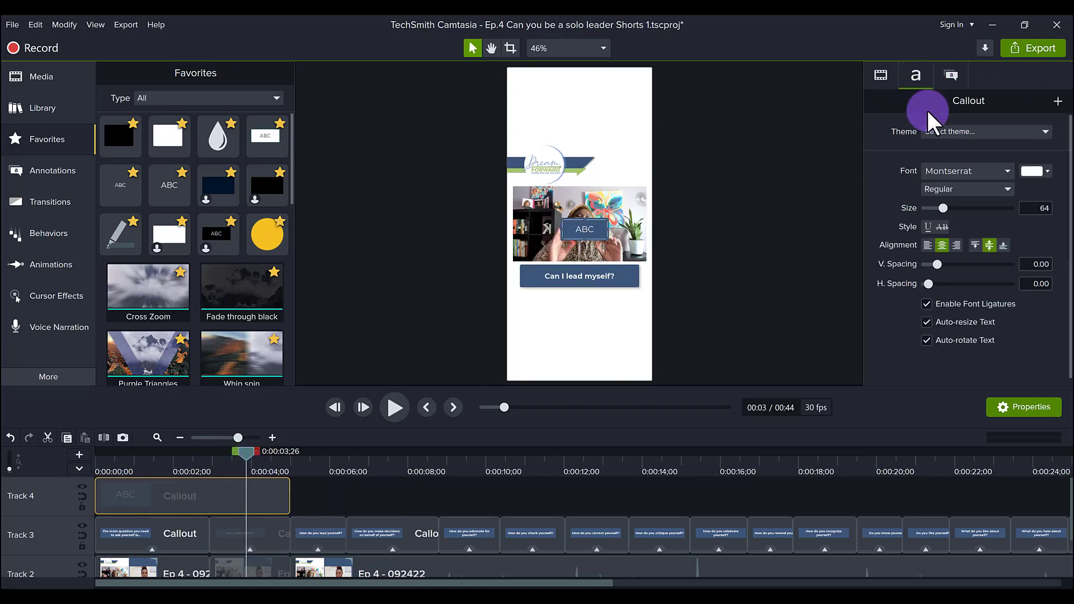
click(965, 187)
click(962, 236)
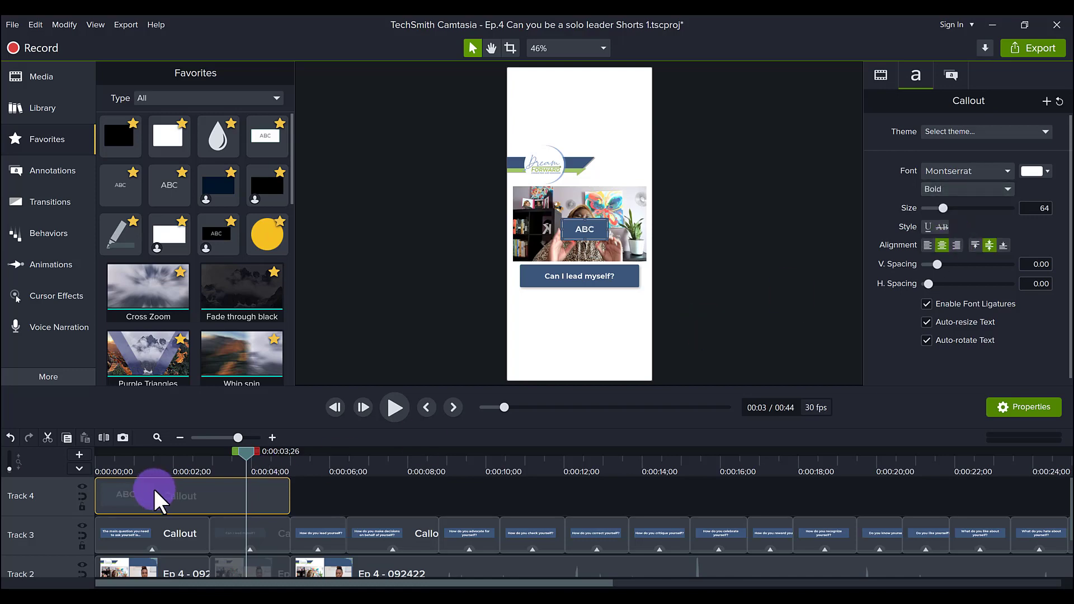
Play back the opening, then trim the callout to end at the playhead, about 2.5 seconds
click(99, 469)
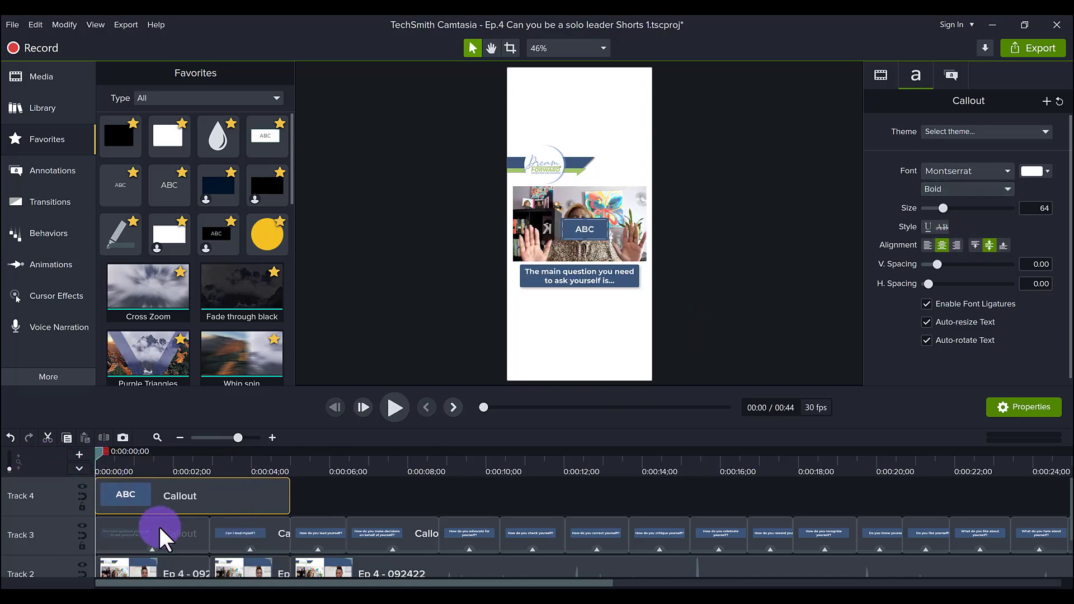
click(283, 441)
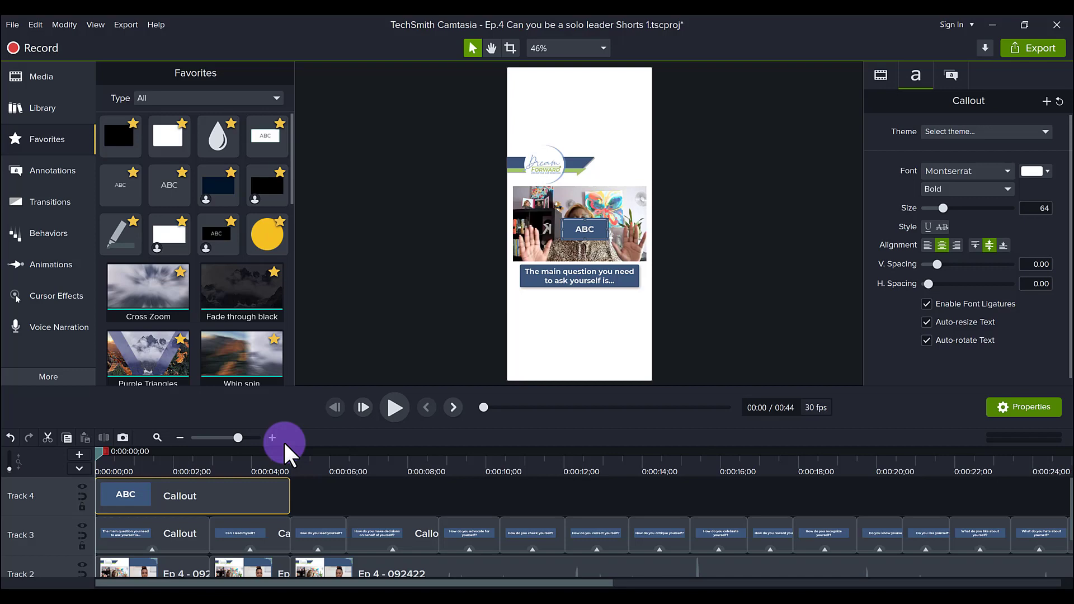
click(398, 403)
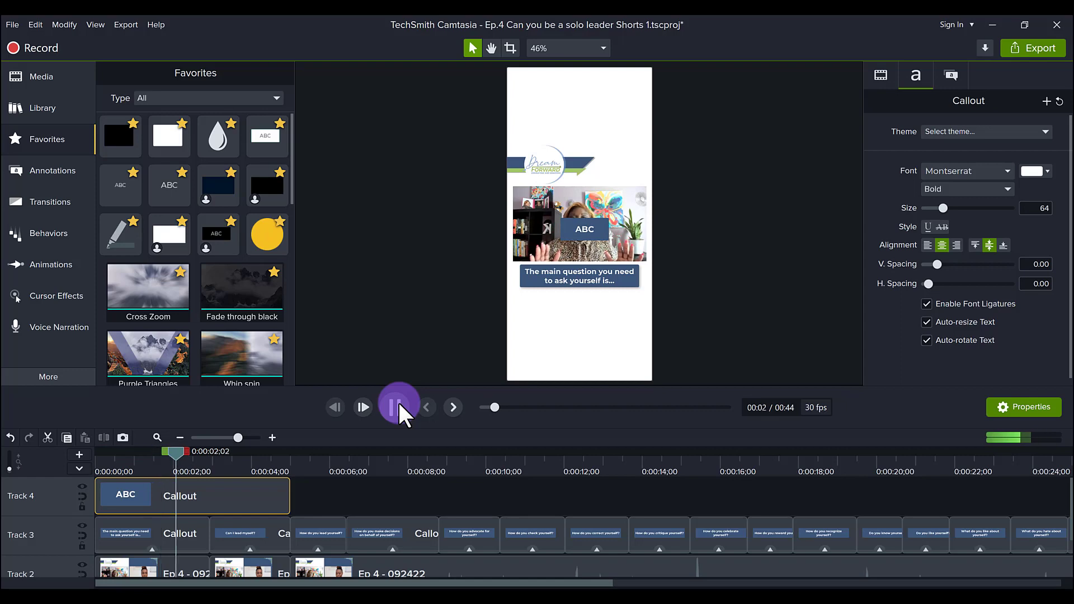
click(398, 401)
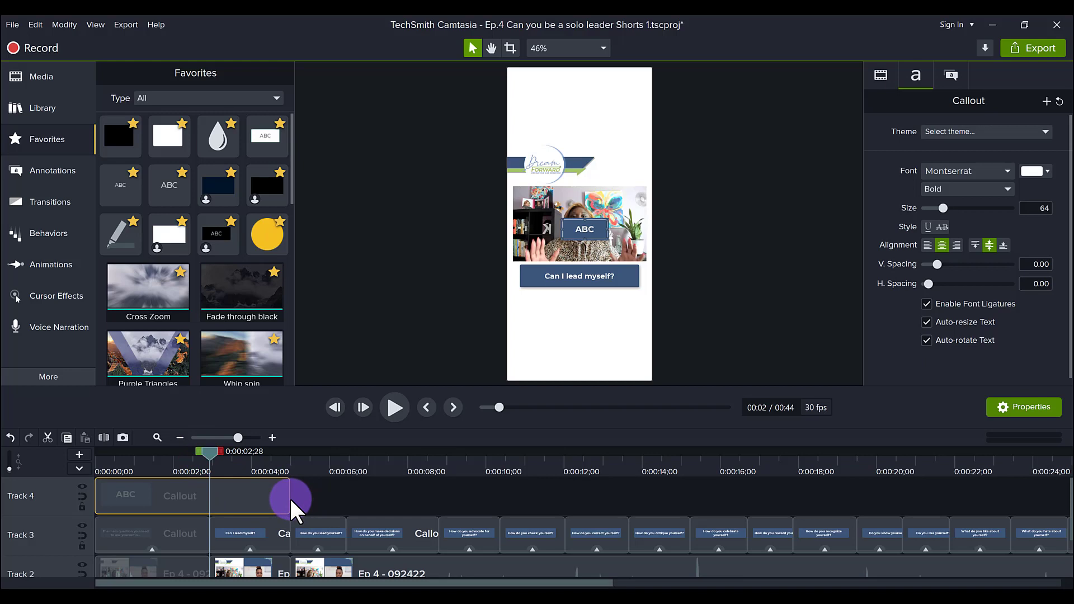
drag(290, 497, 192, 499)
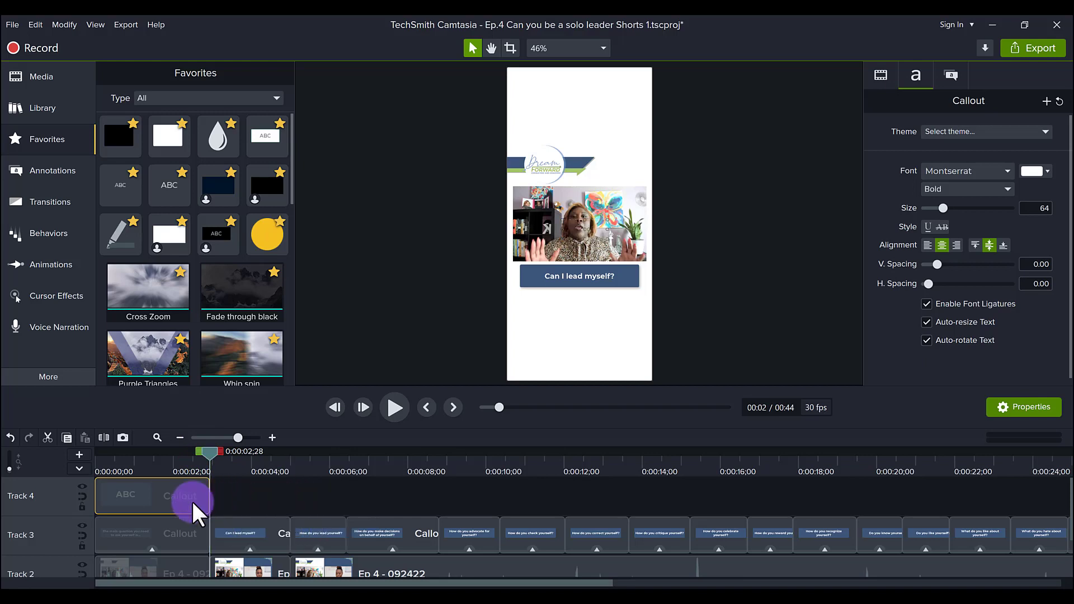
click(144, 461)
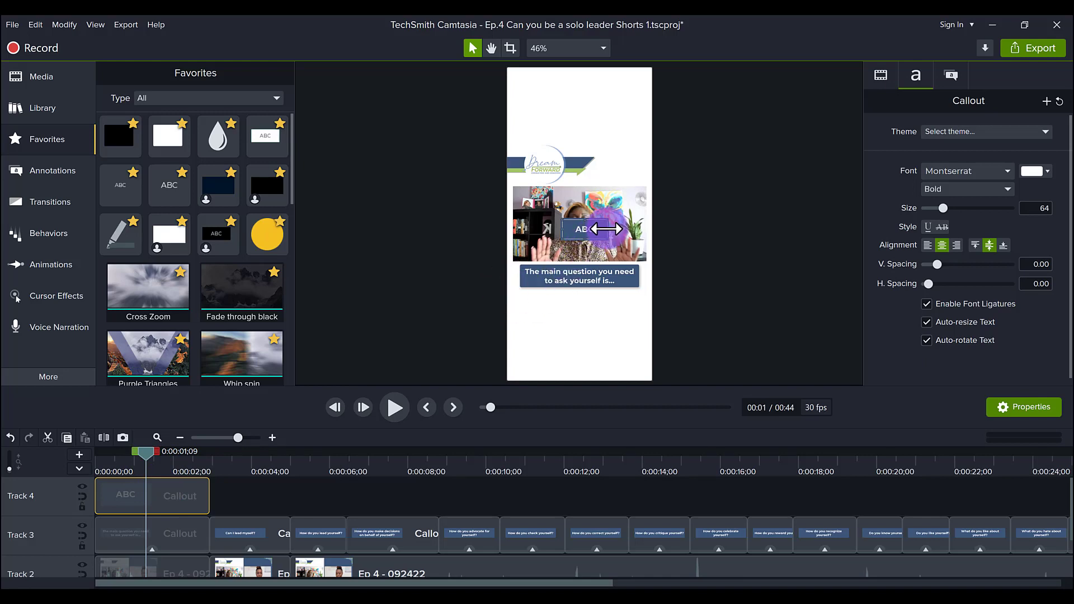
Widen the callout, make it read 'The main question you need to ask yourself is...', and move it below the caption
drag(605, 229, 640, 230)
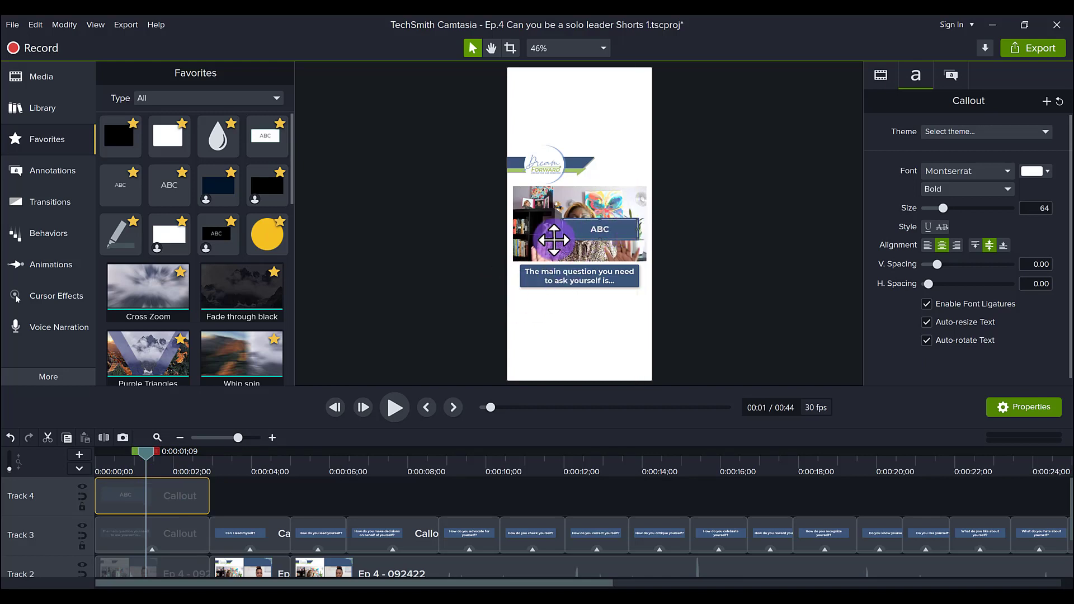
drag(561, 229, 517, 230)
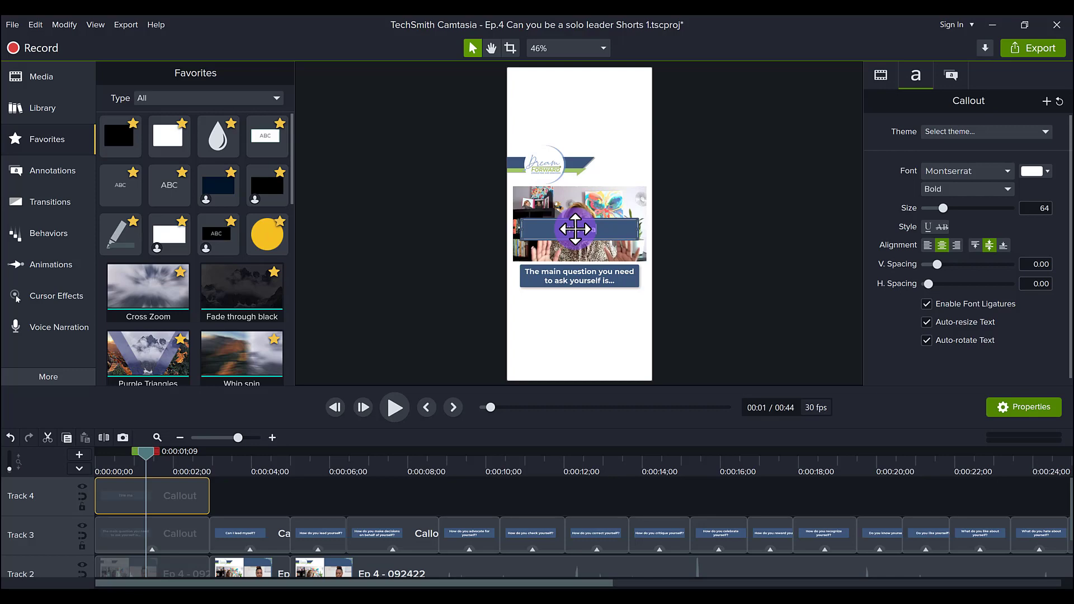
text(main question you need to)
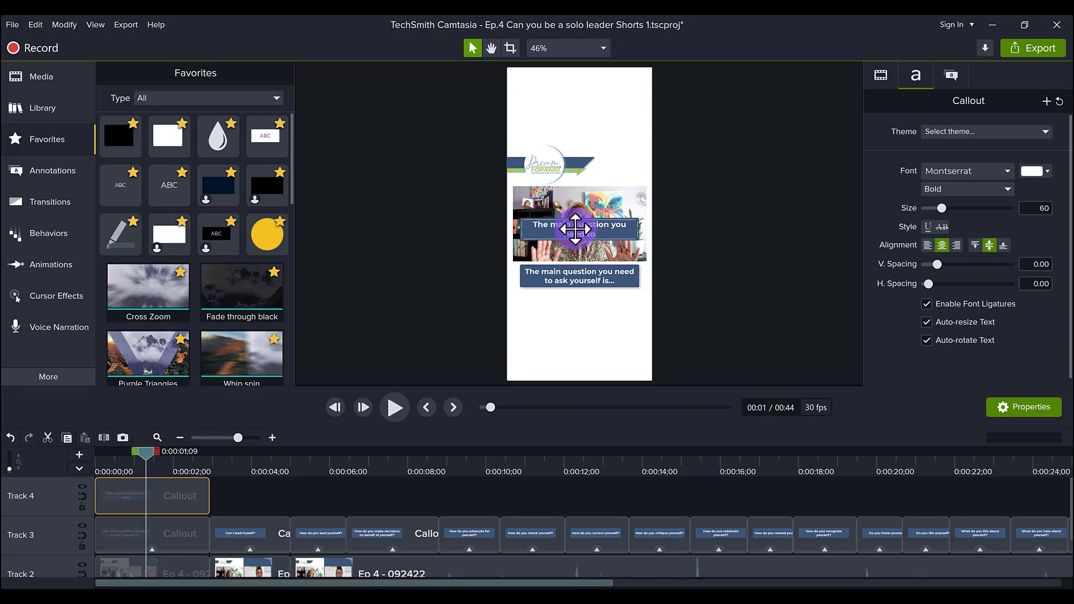
text( ask yourself is...)
key(BackSpace)
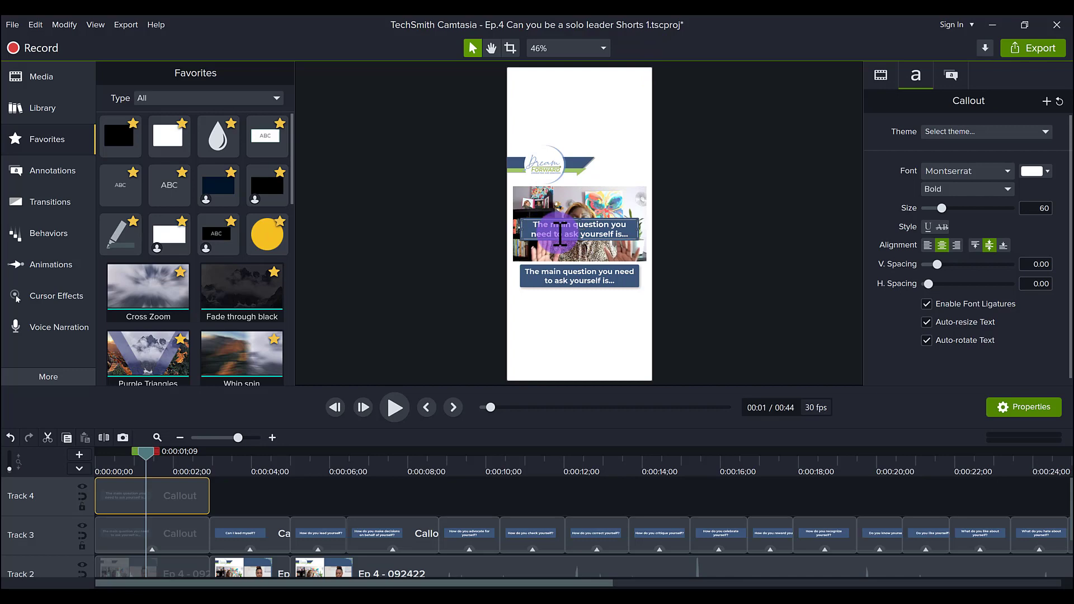
click(579, 232)
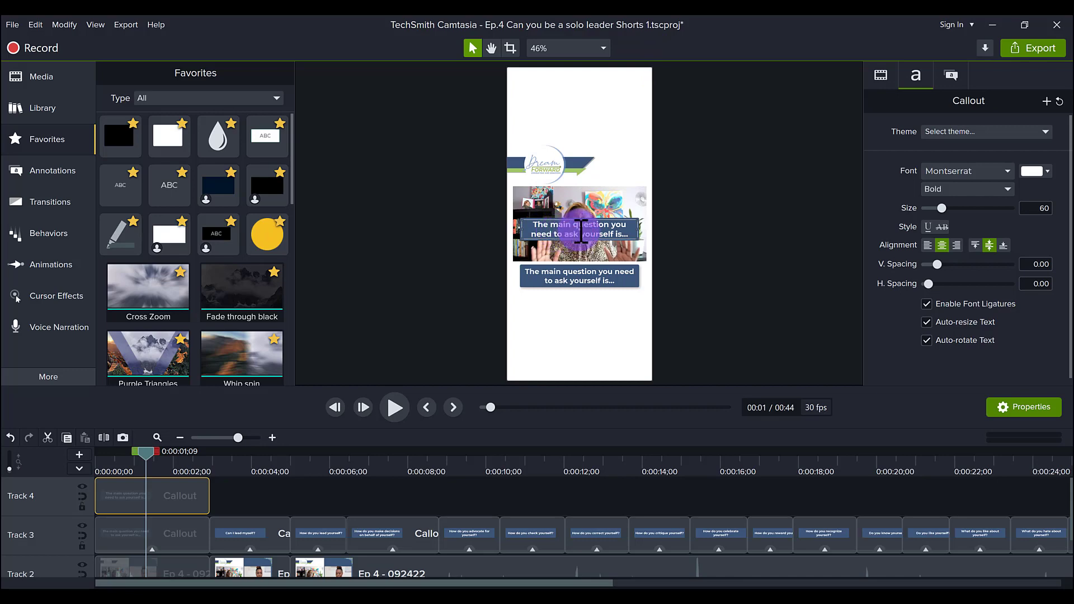
drag(581, 232, 578, 307)
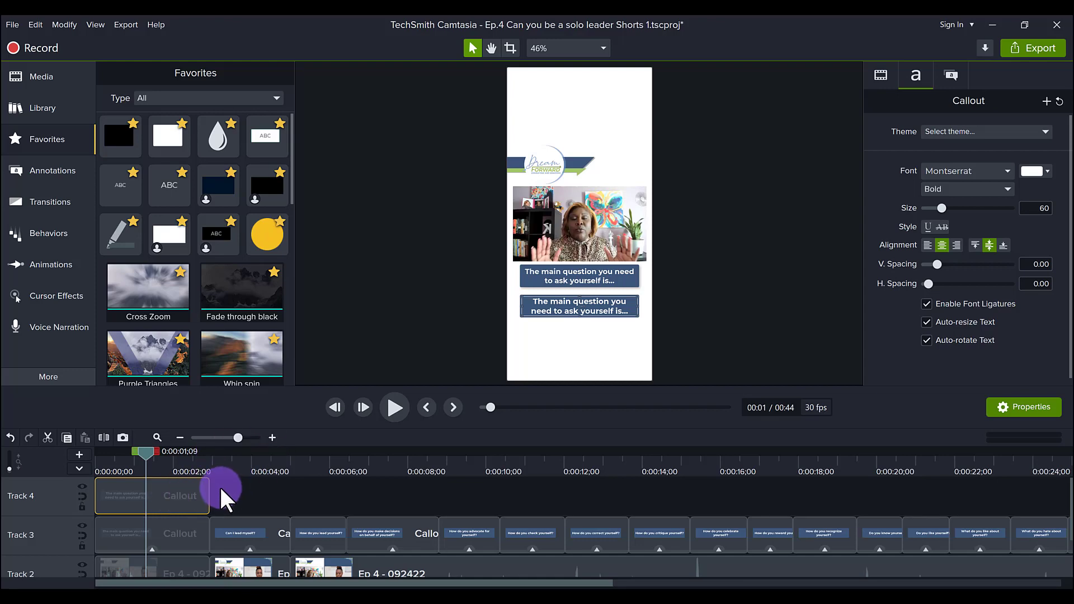
Paste a copy right after the first callout and trim it to end with the 'Can I lead myself?' caption
click(226, 459)
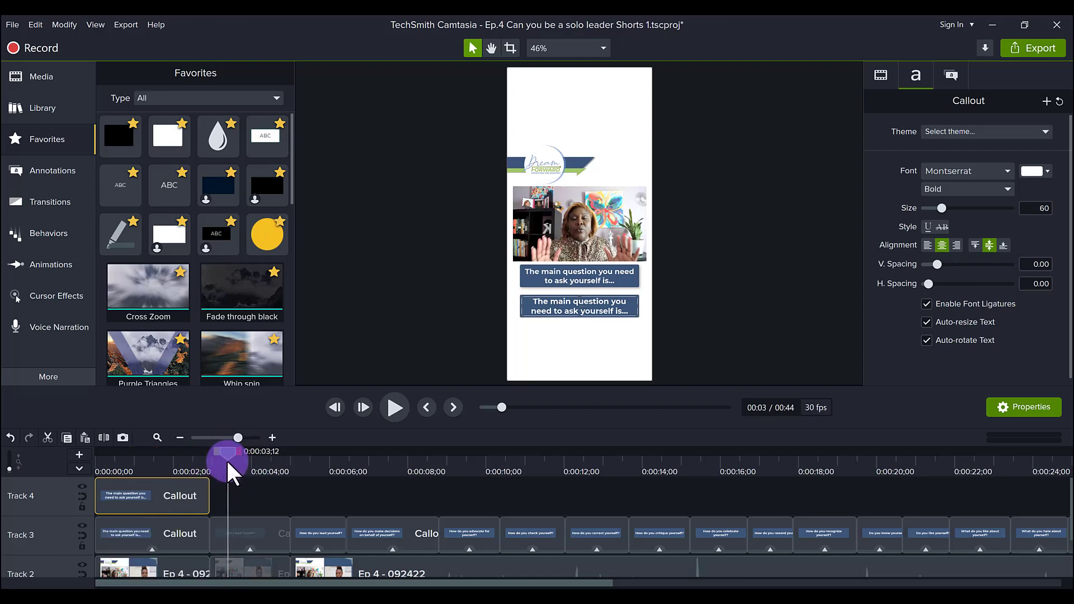
key(ctrl+v)
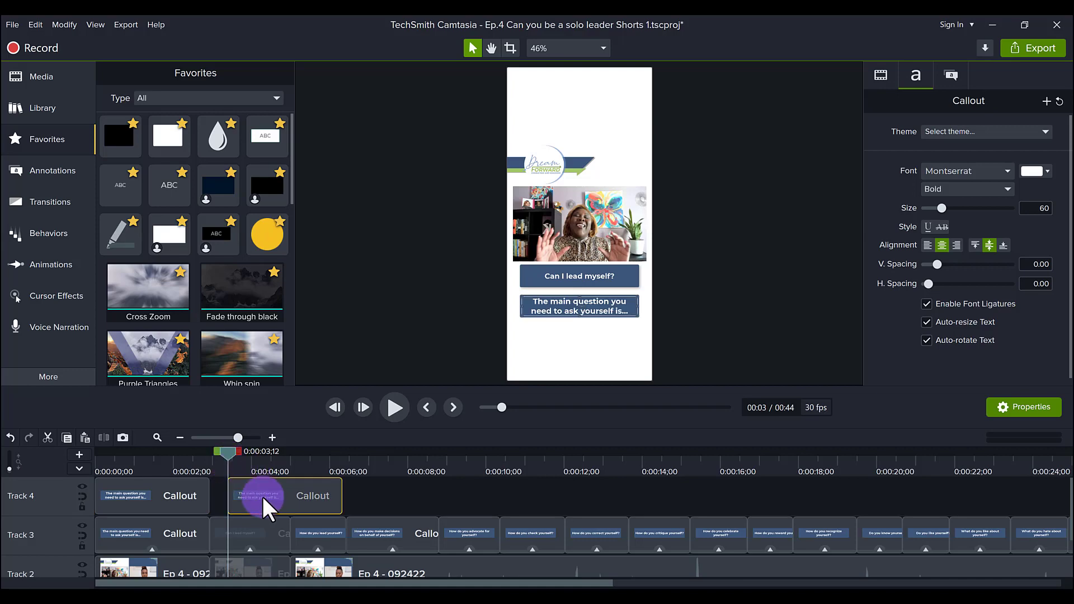
drag(263, 497, 230, 496)
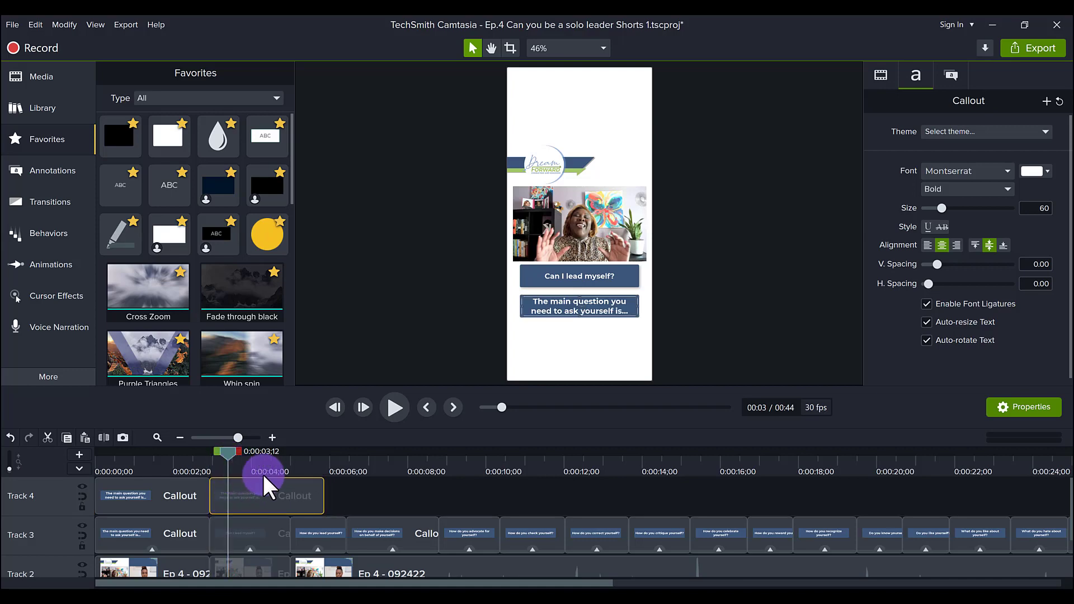
drag(209, 463, 196, 462)
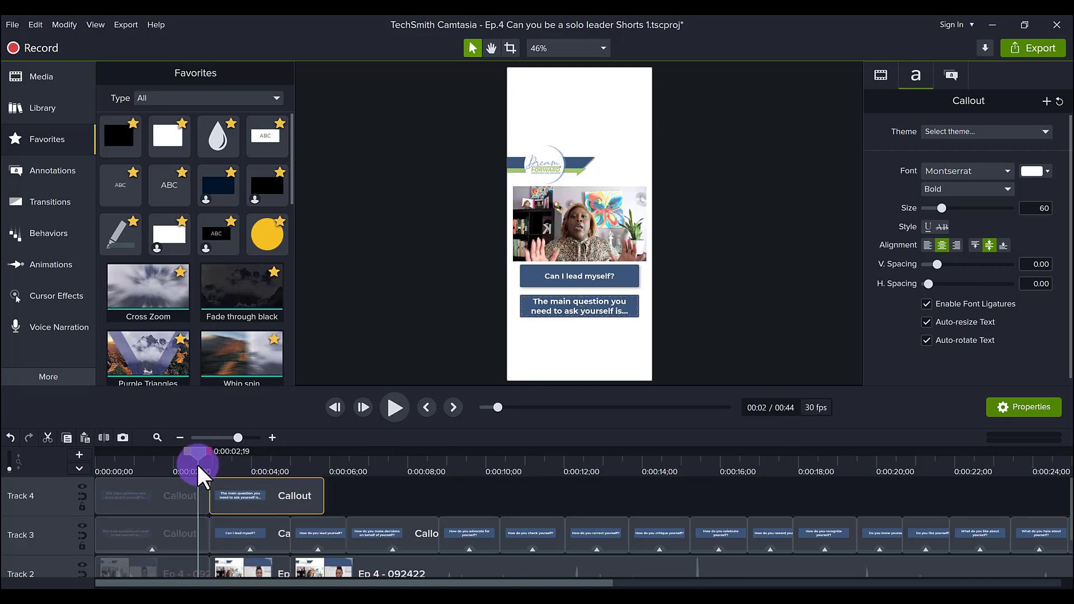
click(394, 408)
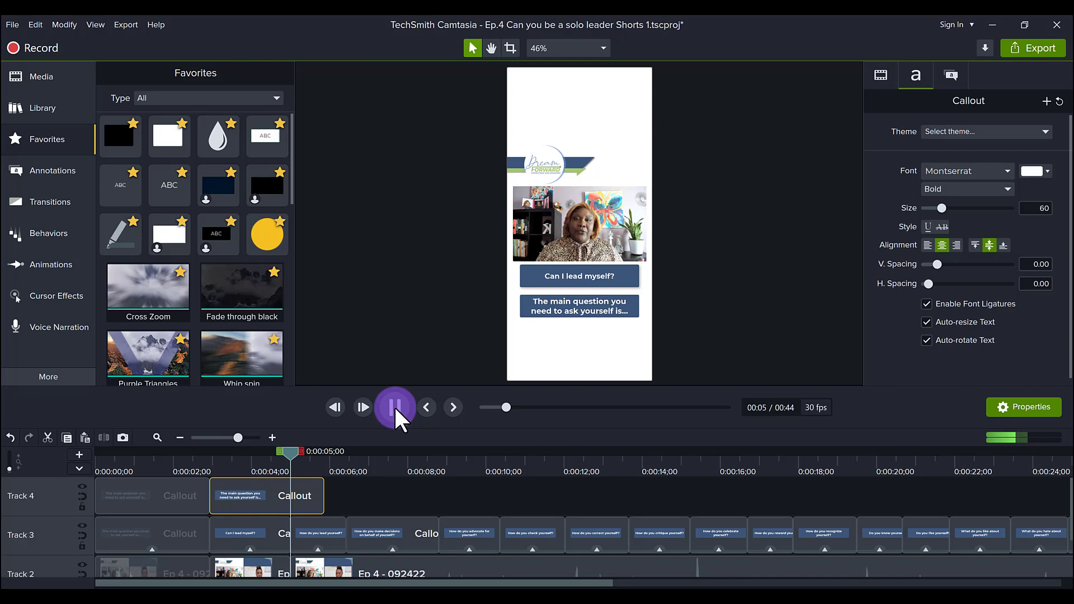
click(394, 407)
click(289, 455)
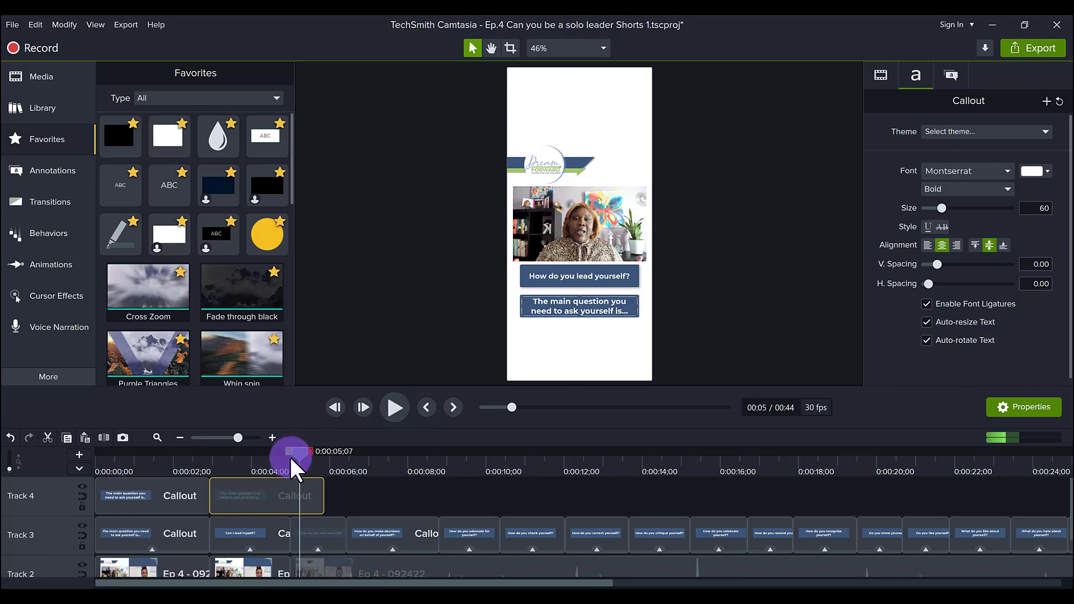
drag(290, 455, 287, 460)
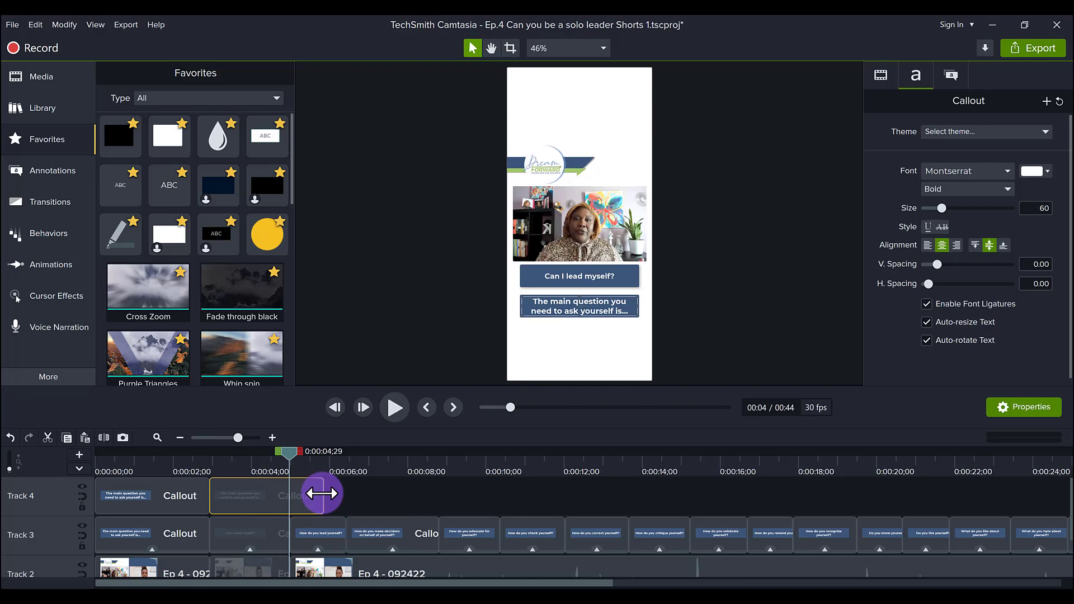
drag(321, 493, 289, 493)
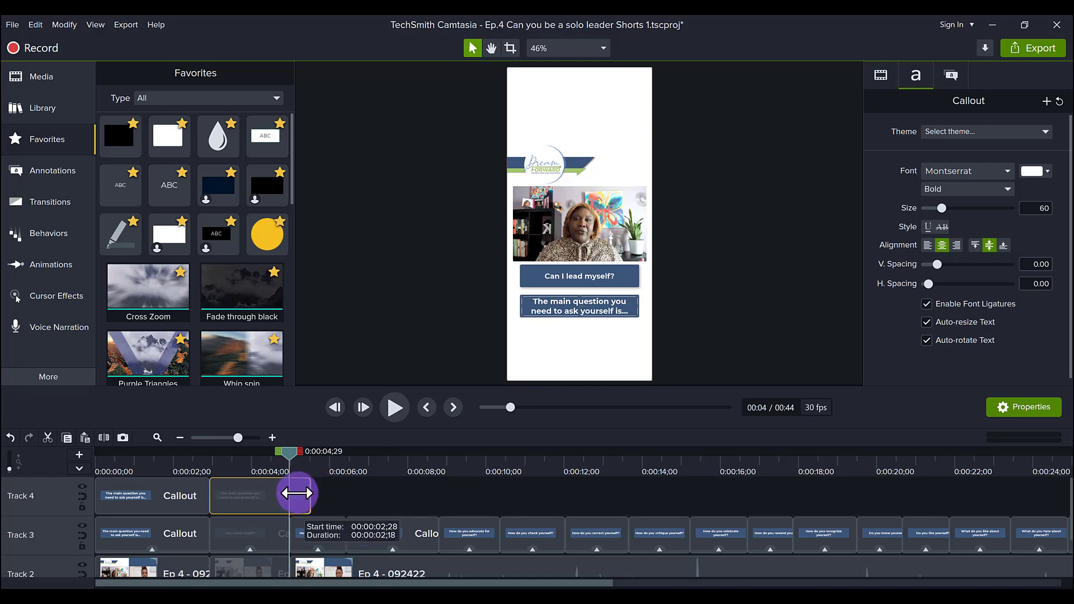
Retype the copied callout's text as 'Can I lead myself?'
click(254, 465)
double_click(547, 308)
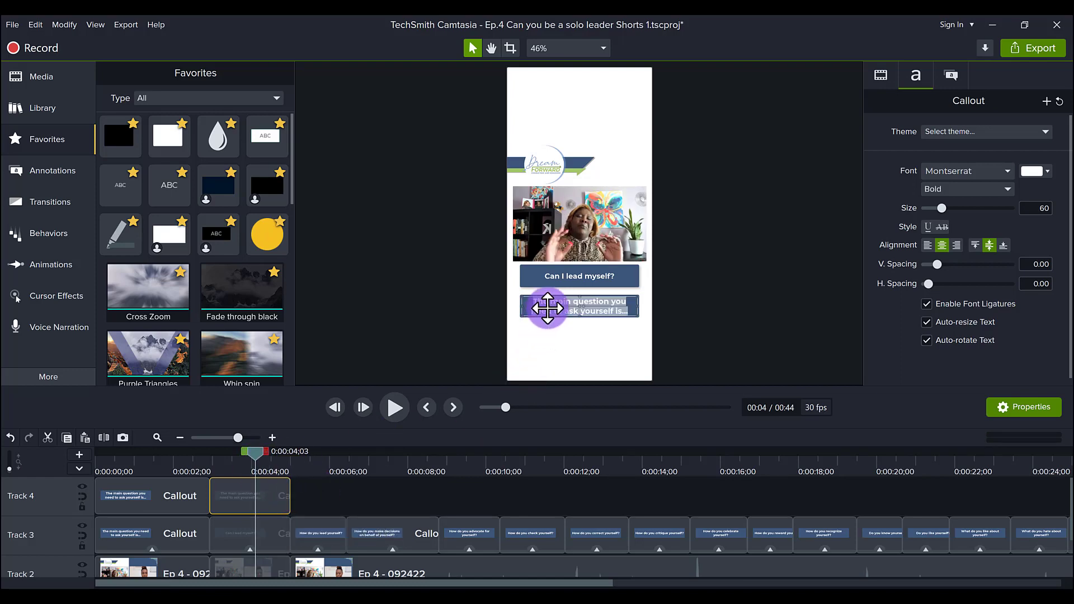
text(Can I )
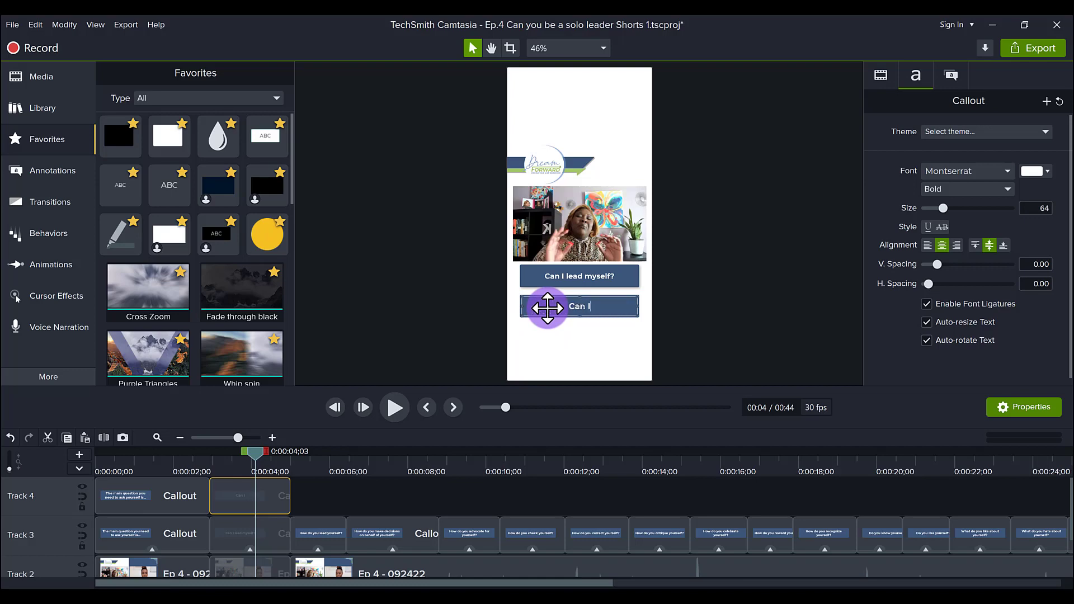
text(lead myself?)
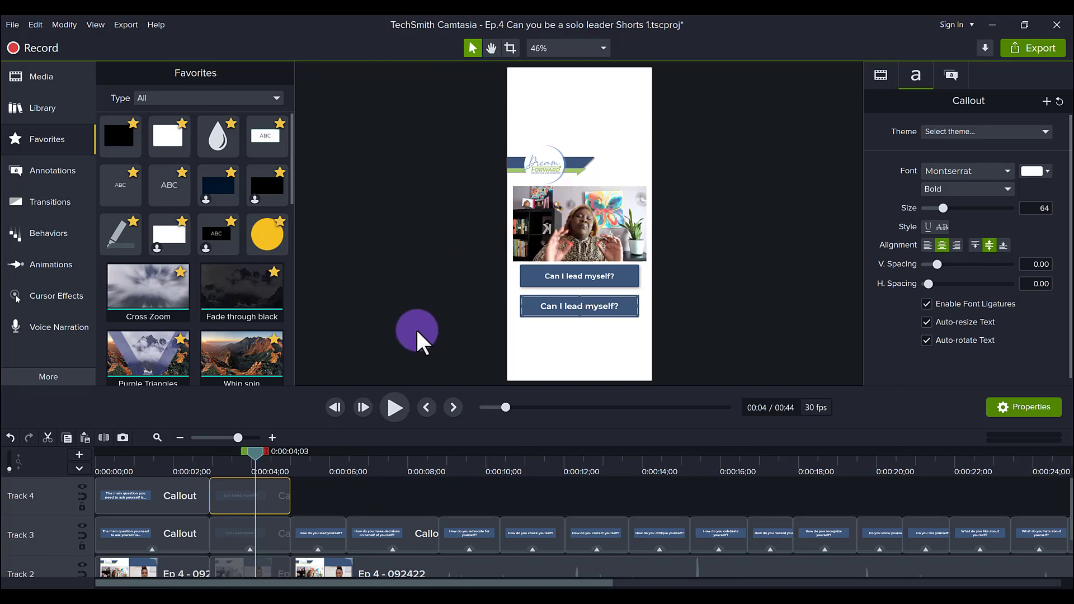
scroll(408, 481, down, 2)
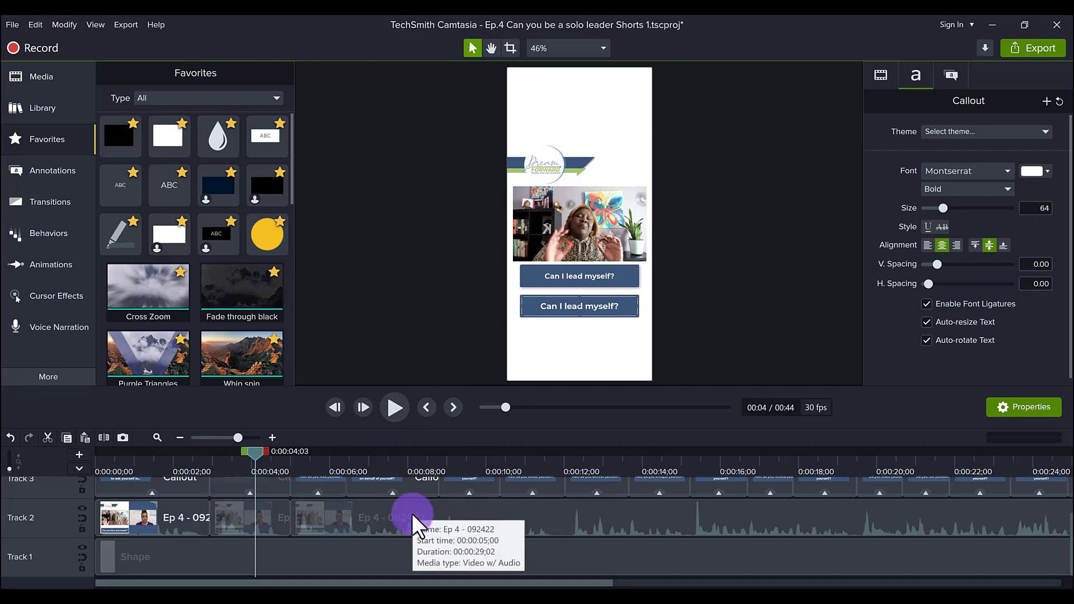
scroll(460, 550, up, 1)
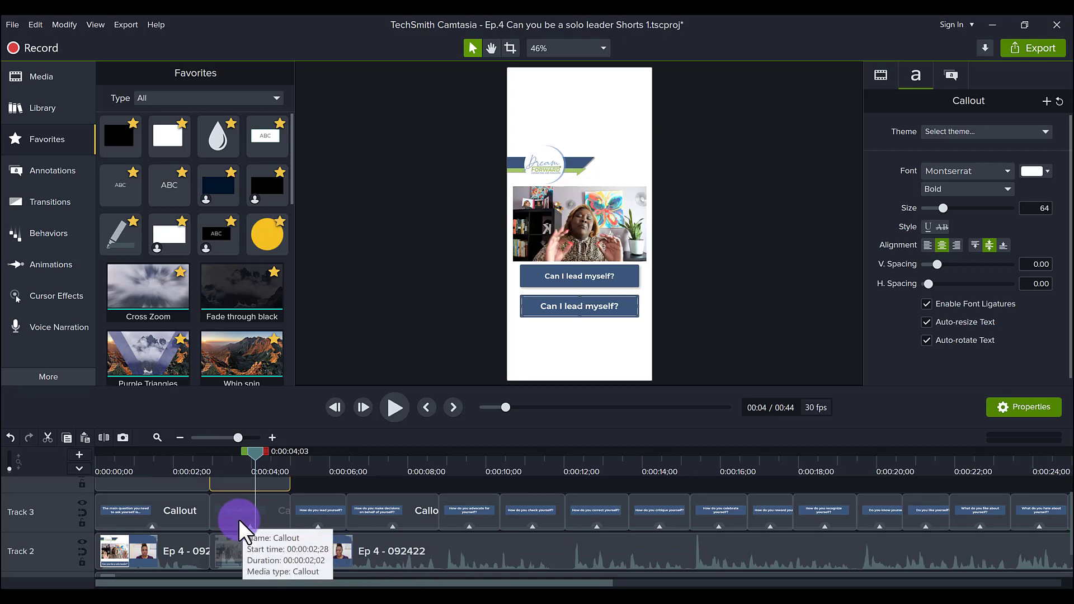
scroll(238, 519, up, 1)
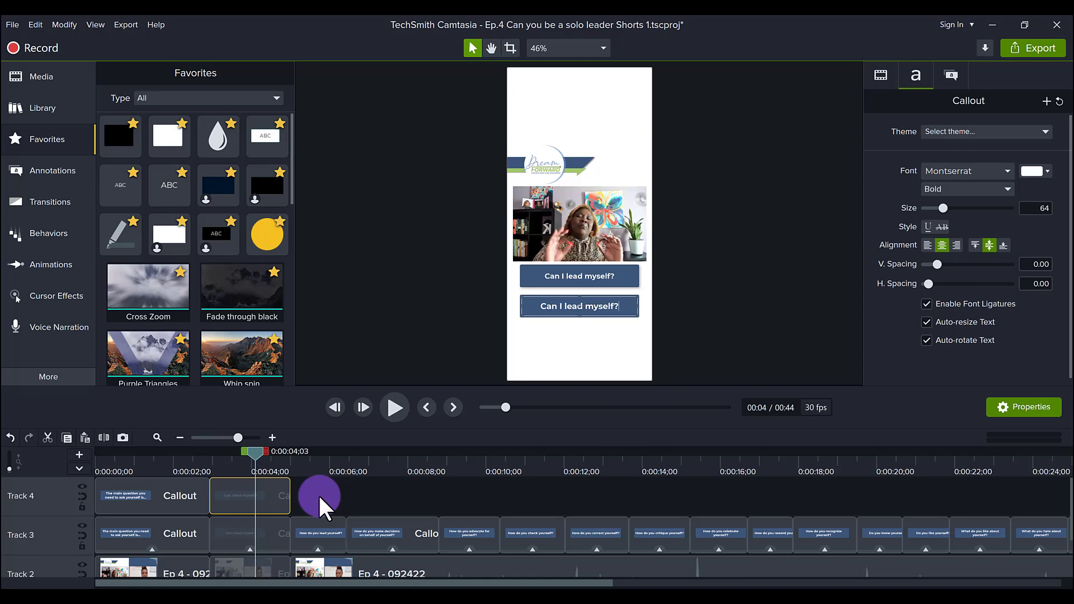
Delete both Track 4 callouts and return the playhead to 0:00:01;28
drag(326, 495, 170, 495)
key(Delete)
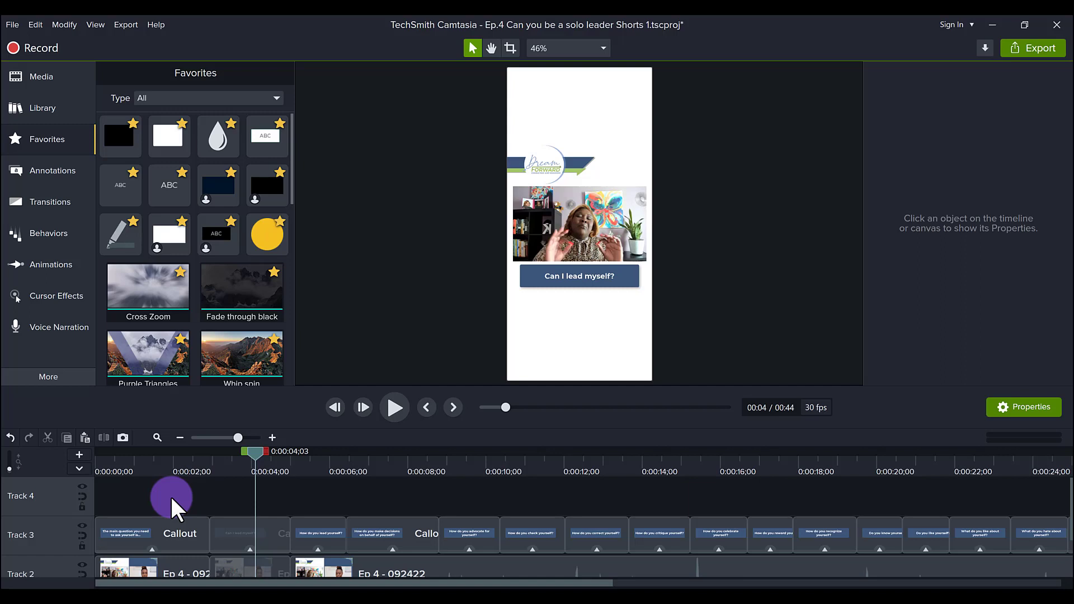
click(170, 464)
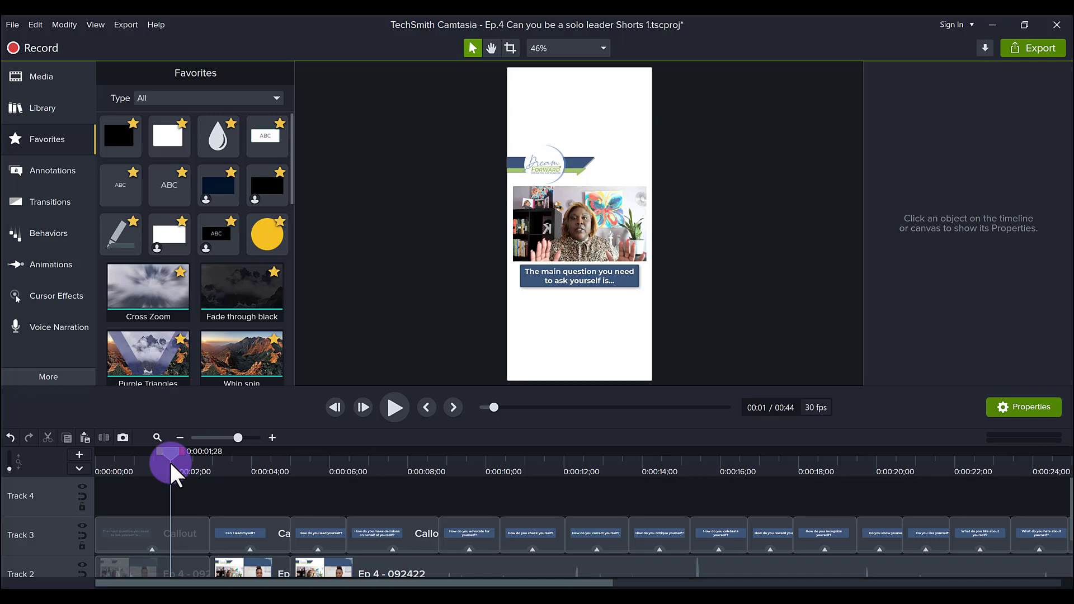